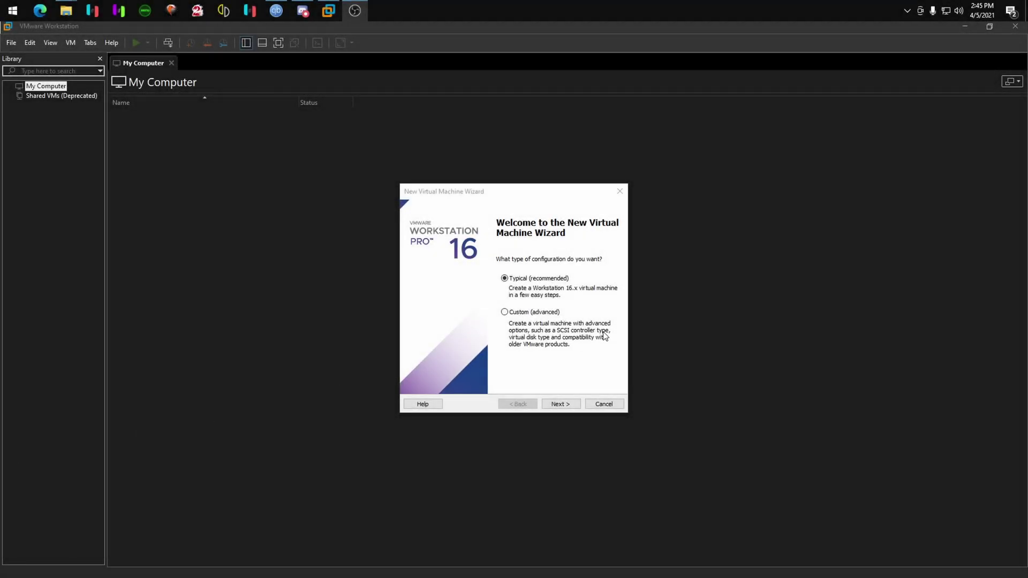
Choose the Fedora ISO as the installer disc image for the new virtual machine
left_click(560, 403)
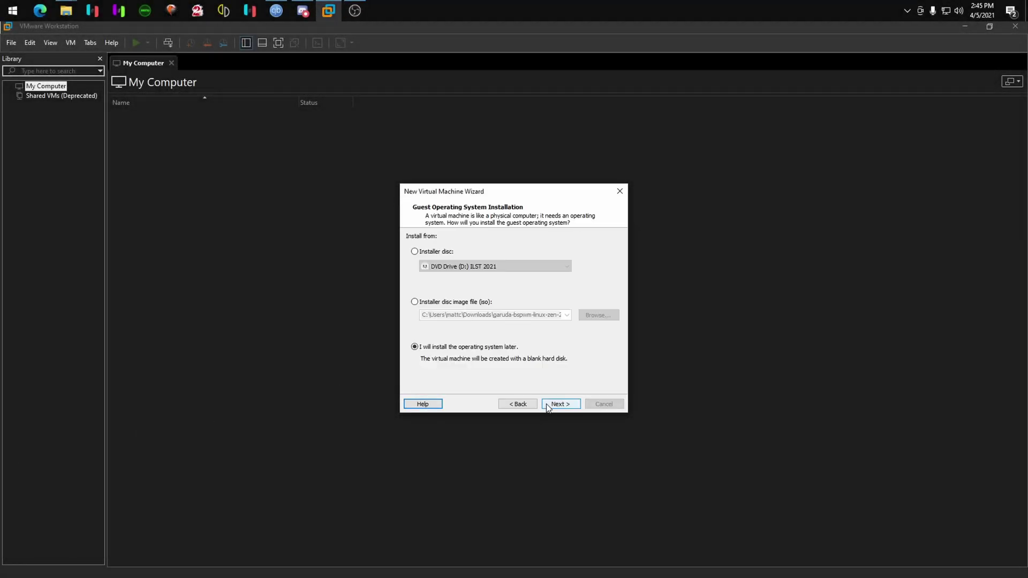
left_click(457, 303)
left_click(590, 315)
left_click(560, 332)
double_click(560, 332)
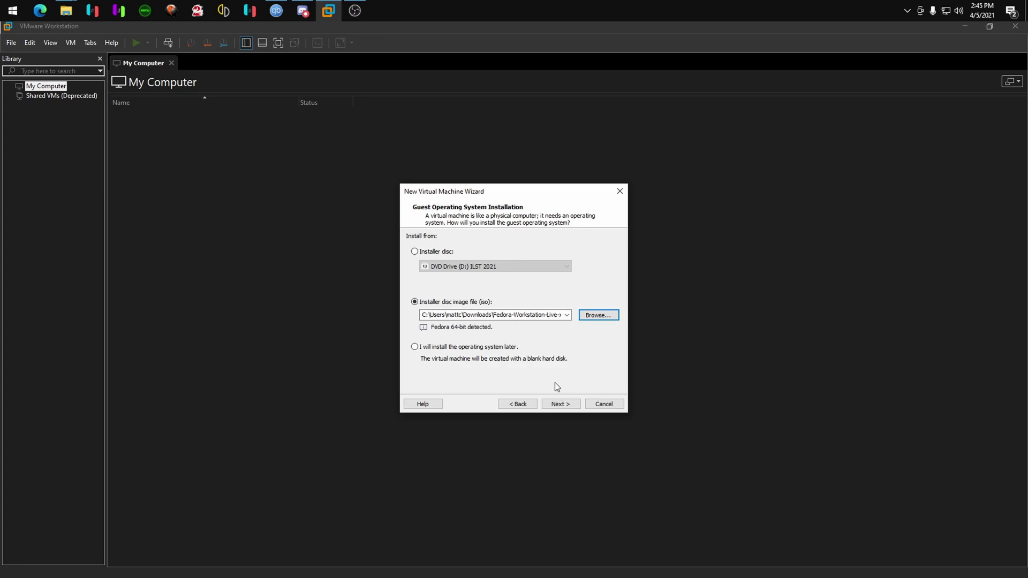
Name the VM 'Fedora 64-bit' and give it a 60 GB single-file disk
left_click(557, 405)
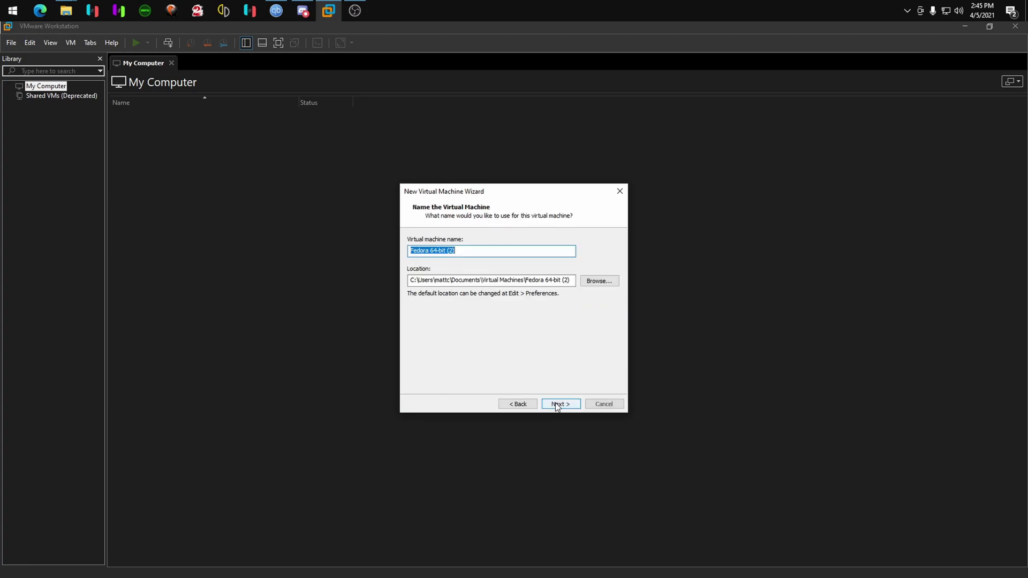
left_click(480, 252)
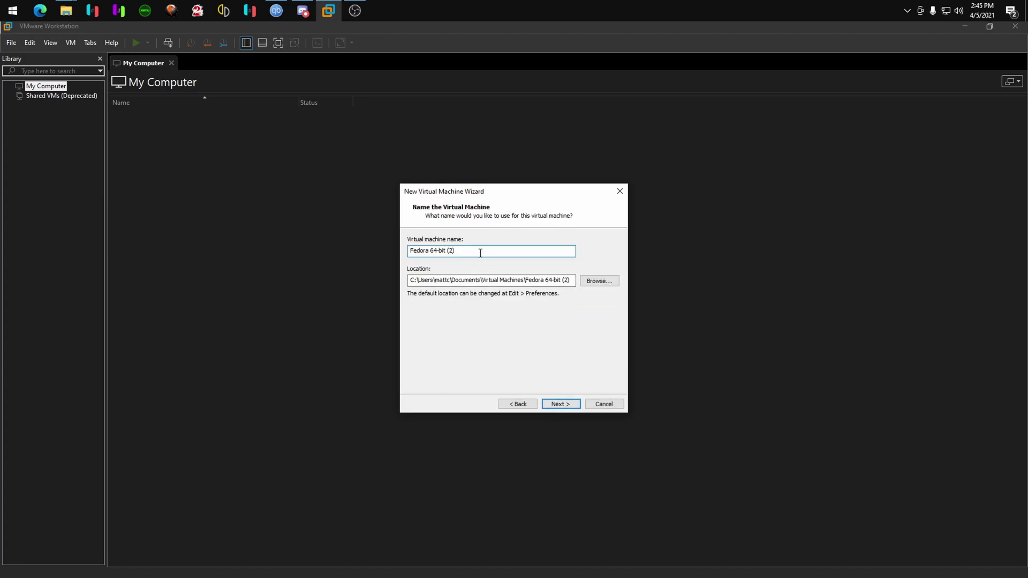
key("BackSpace")
key("BackSpace")
key("BackSpace")
key("Return")
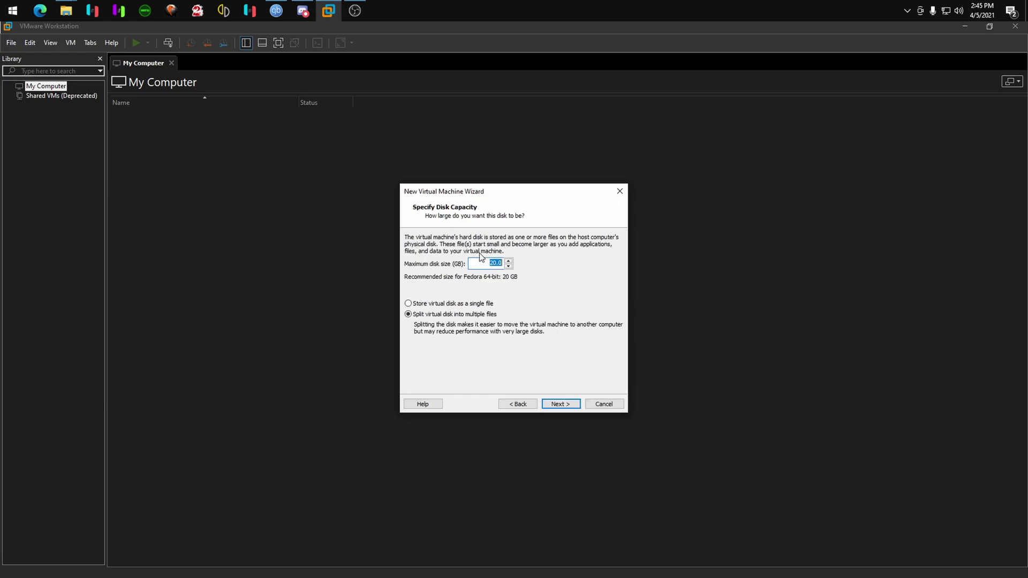
left_click(431, 303)
type("60")
left_click(561, 405)
Set memory to 8192 MB and 4 cores per processor, then finish creating the VM
left_click(476, 344)
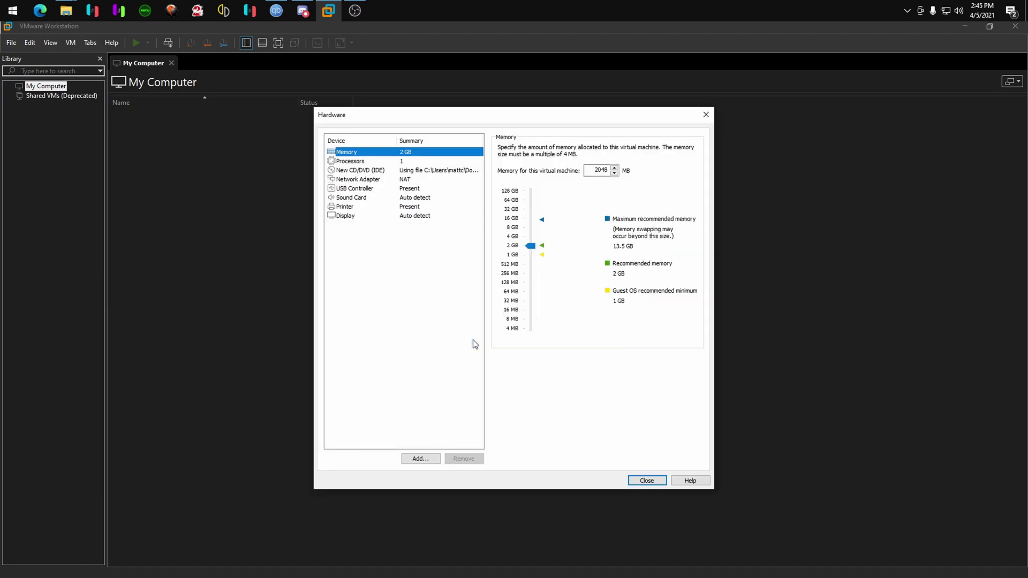
left_click(531, 228)
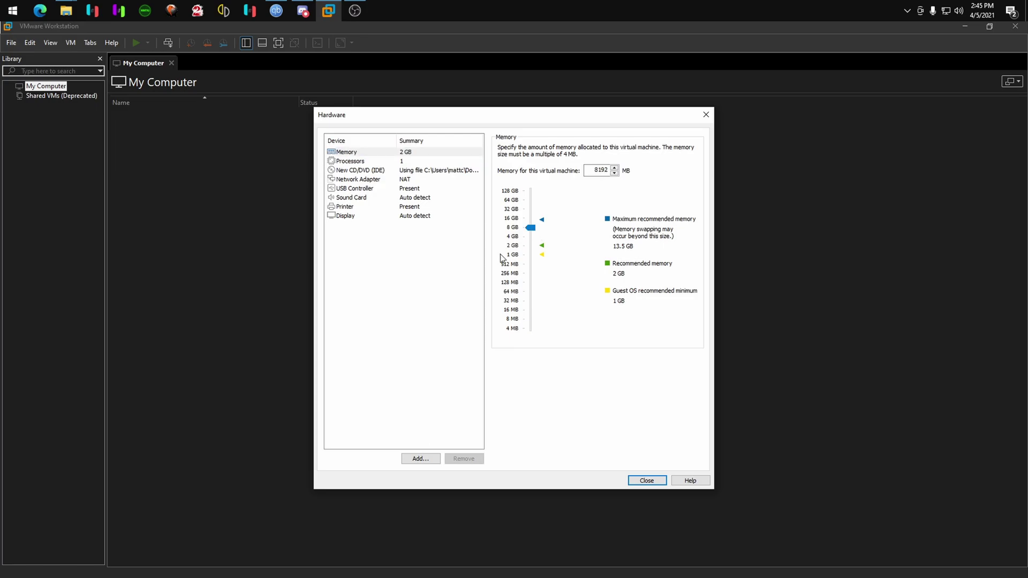
left_click(429, 162)
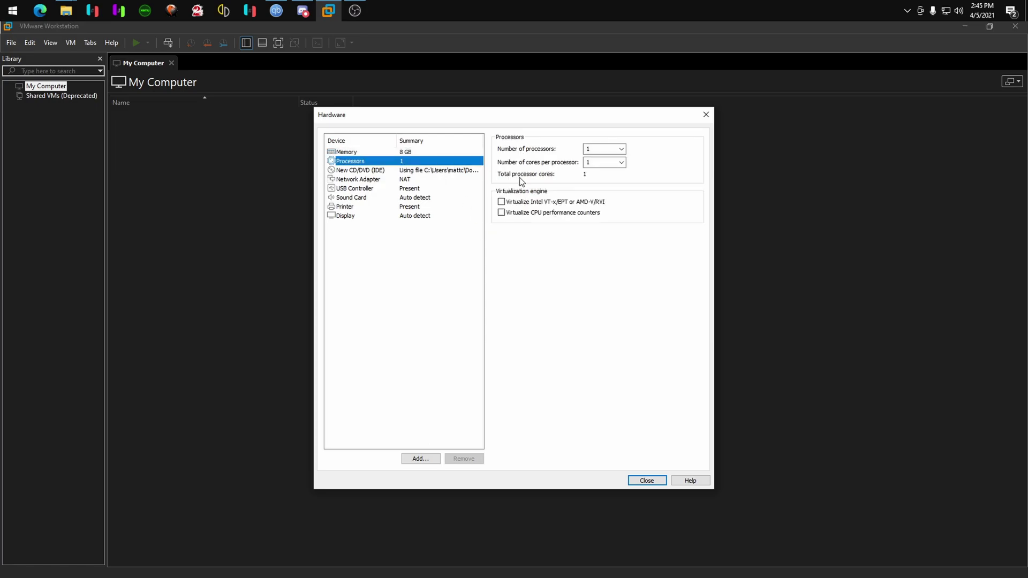
left_click(621, 162)
left_click(615, 193)
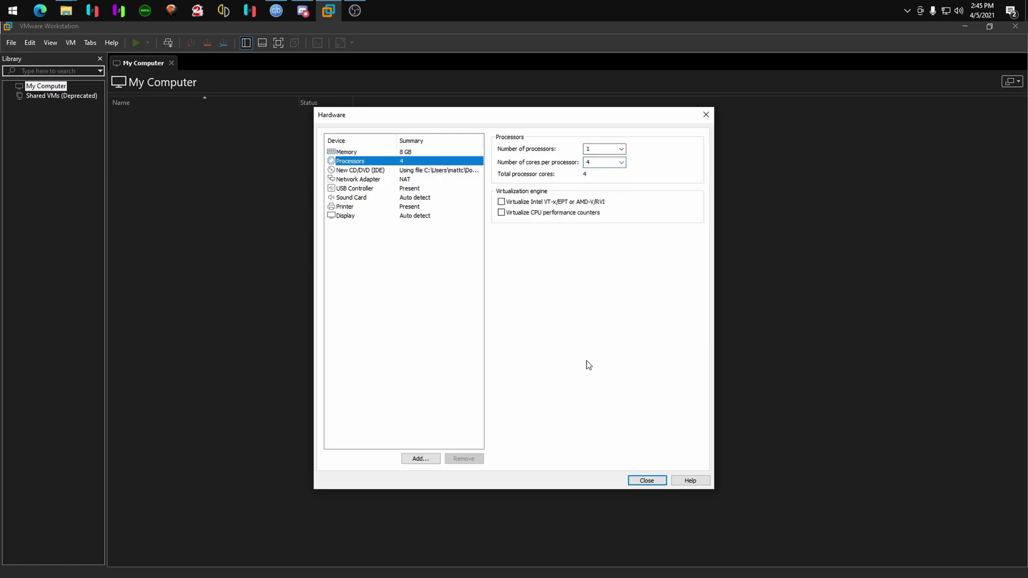
left_click(653, 480)
left_click(560, 405)
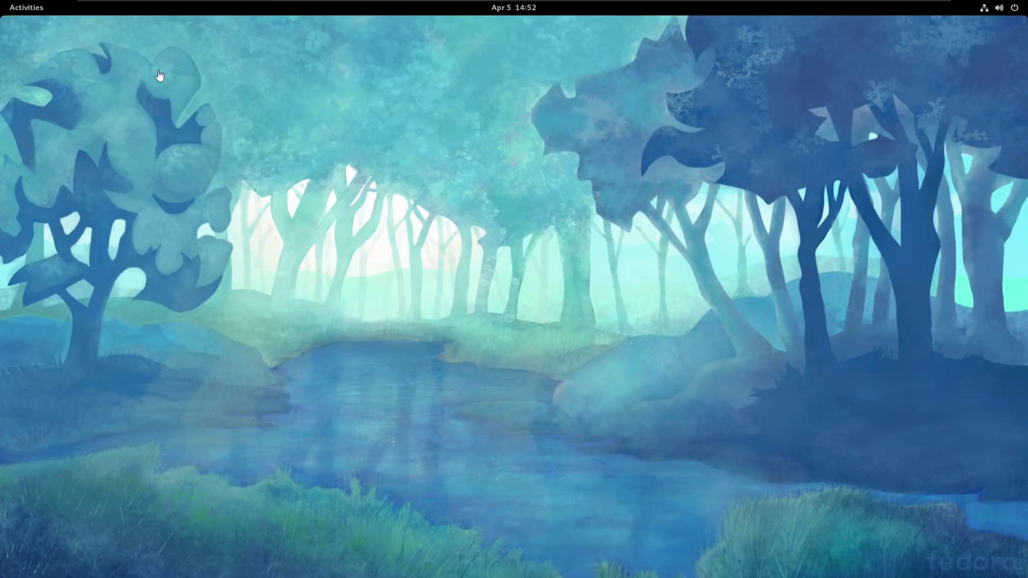
Open the Activities overview and its Show Applications grid
left_click(41, 8)
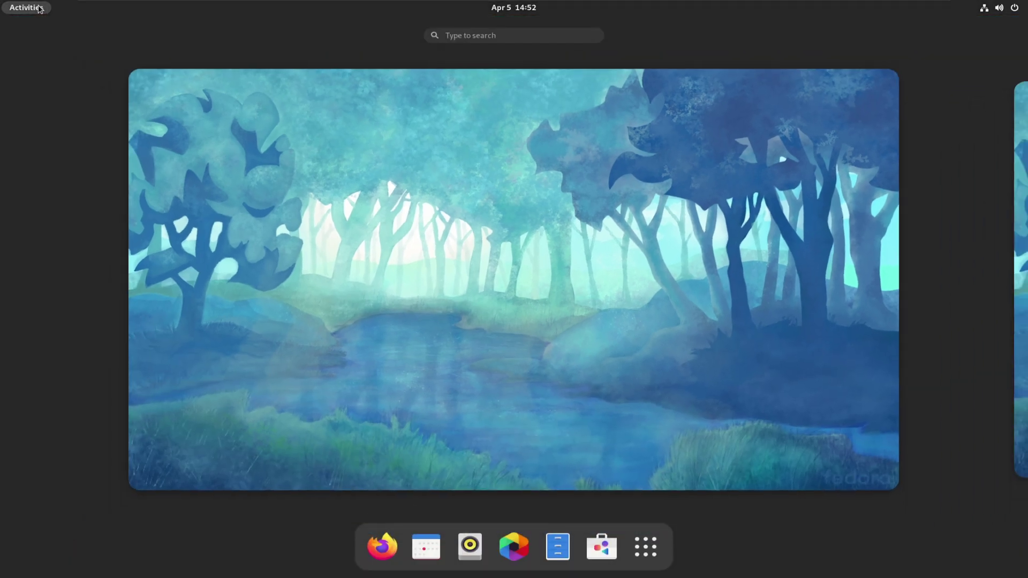
left_click(663, 546)
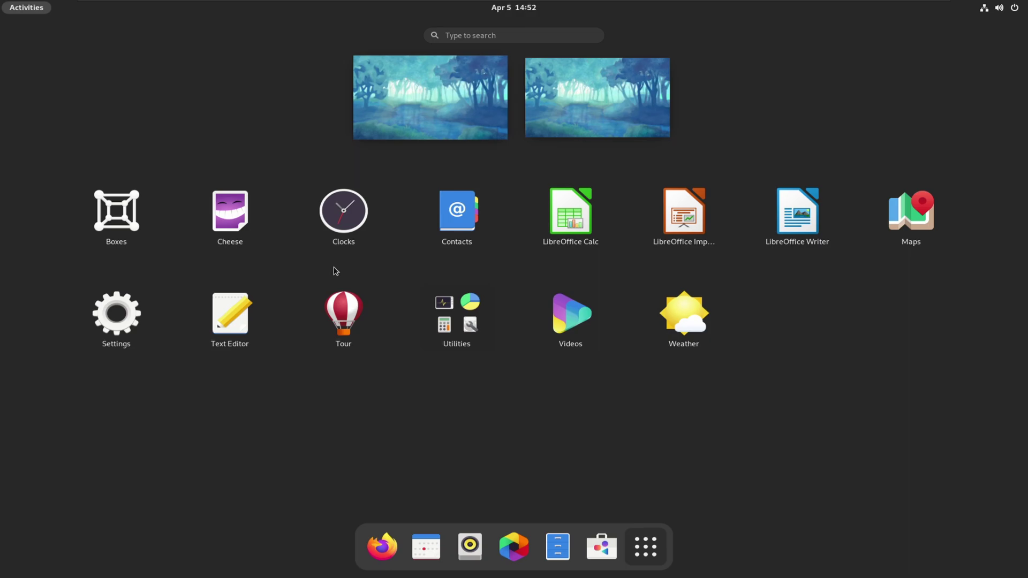
type("ter")
key("Return")
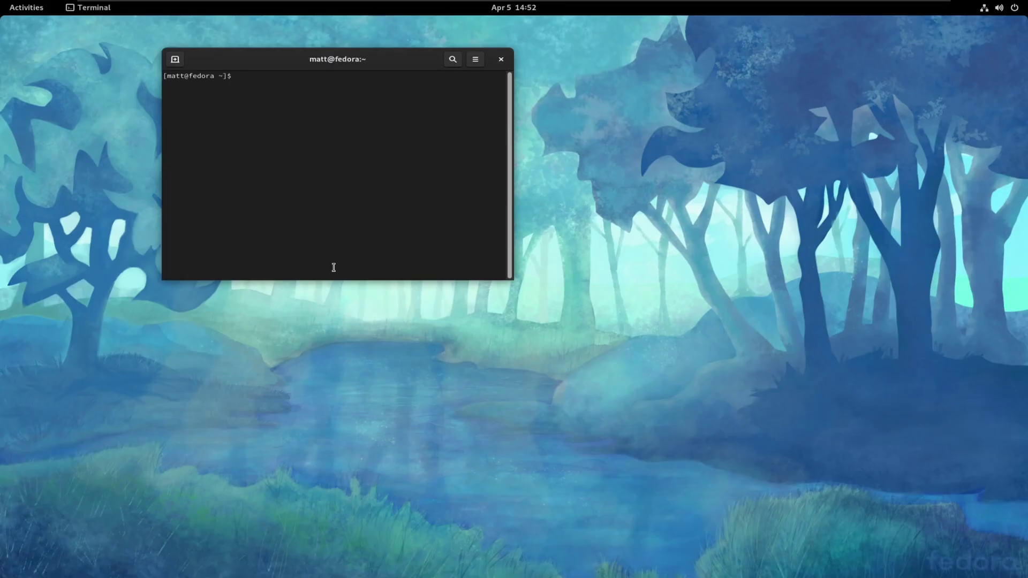
type("sudo")
key("BackSpace")
key("BackSpace")
key("BackSpace")
key("BackSpace")
key("BackSpace")
type("sudo dnf groupinstall @development-tools @development-libraries")
key("Return")
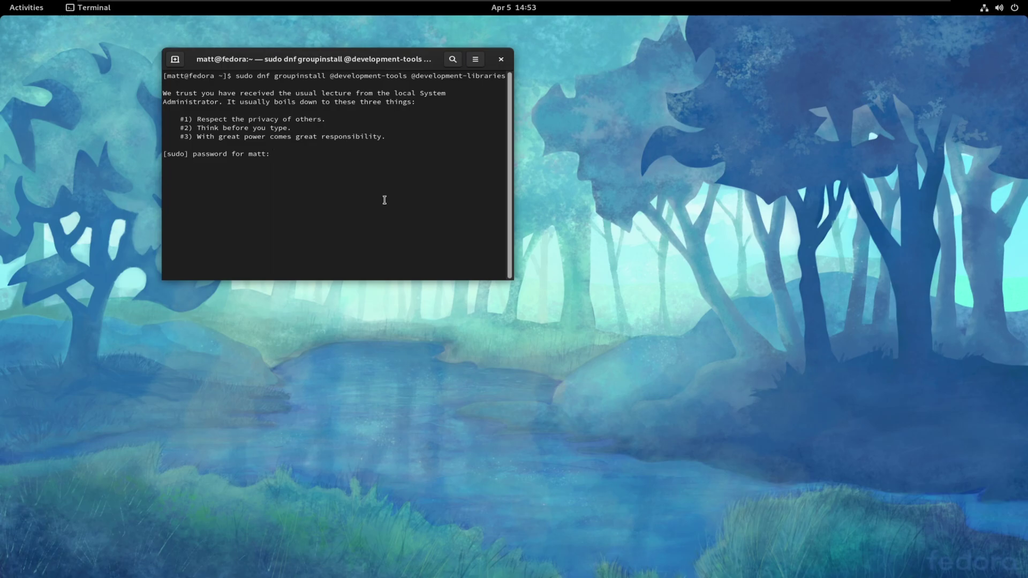
Maximize the terminal, enter the sudo password, and approve the 37-package transaction with y
double_click(410, 59)
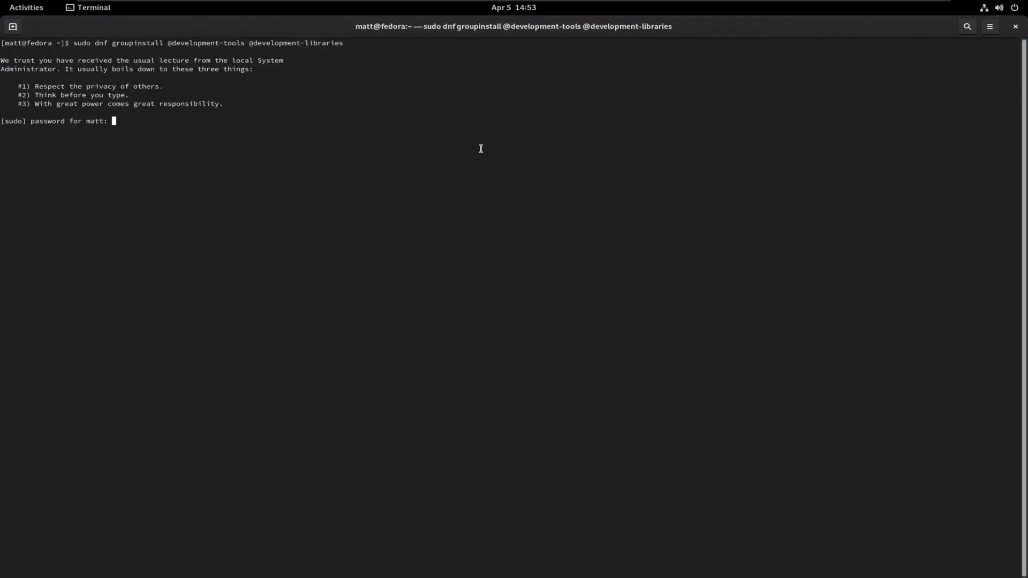
key("Return")
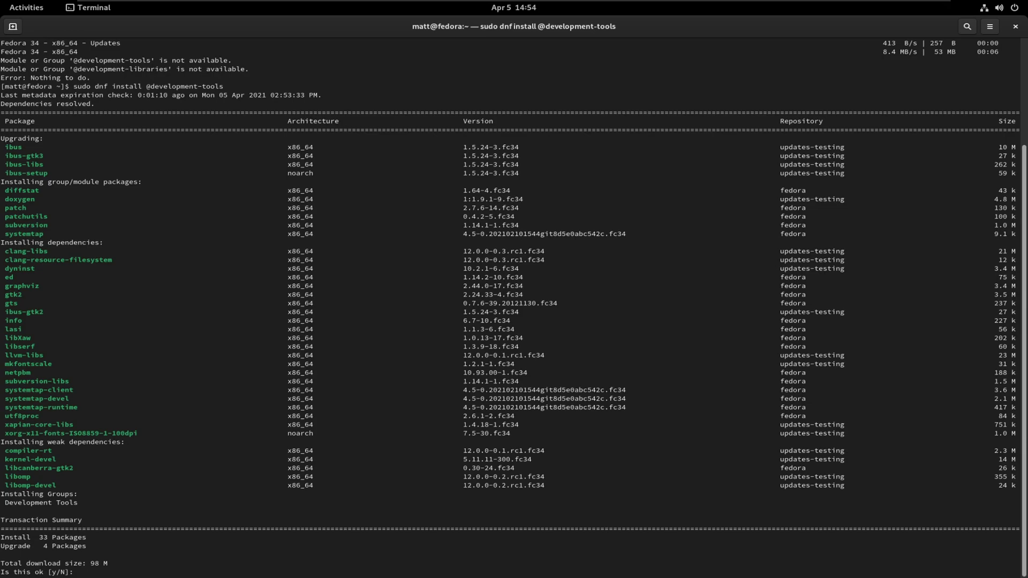
type("y")
key("Return")
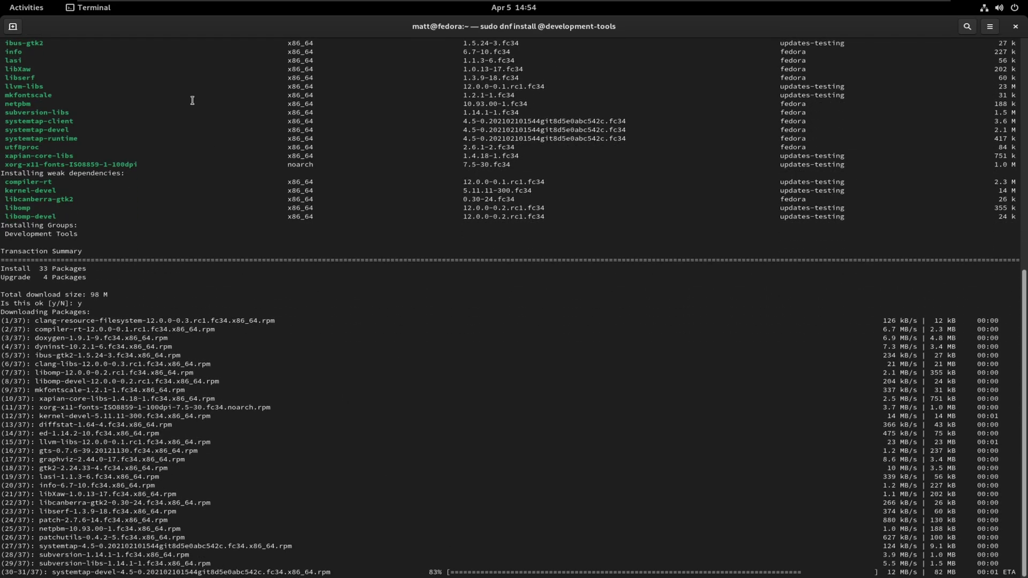
Search Google for 'dash to dock guthub' and open the micheleg/dash-to-dock repository
mouse_move(1, 1)
left_click(216, 224)
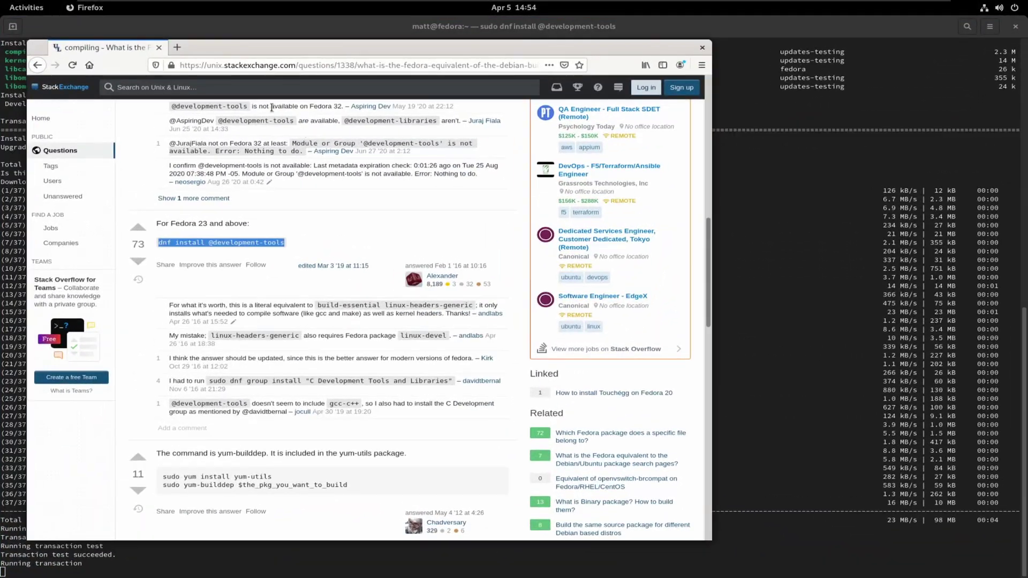
left_click(238, 65)
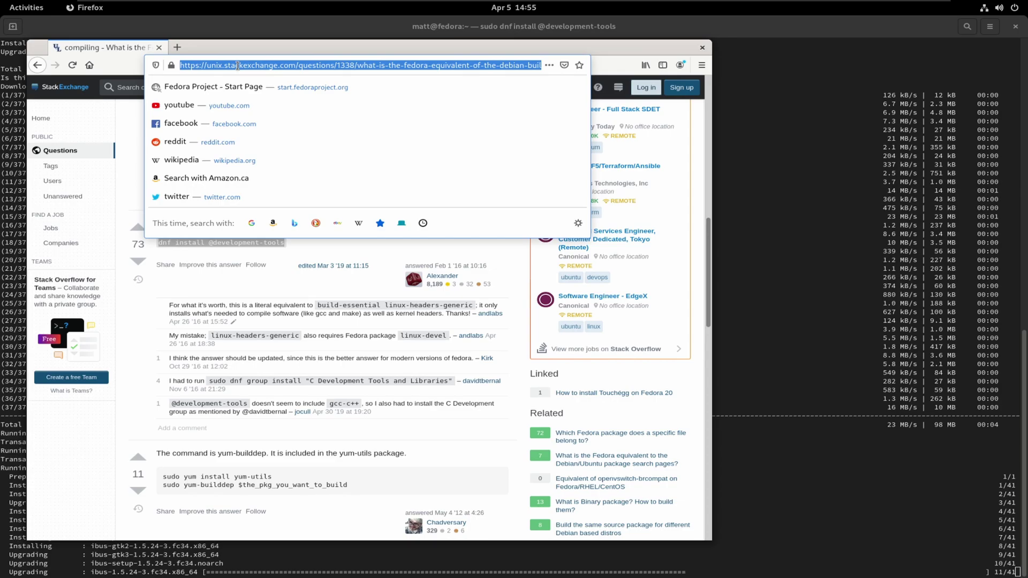
type("dash to")
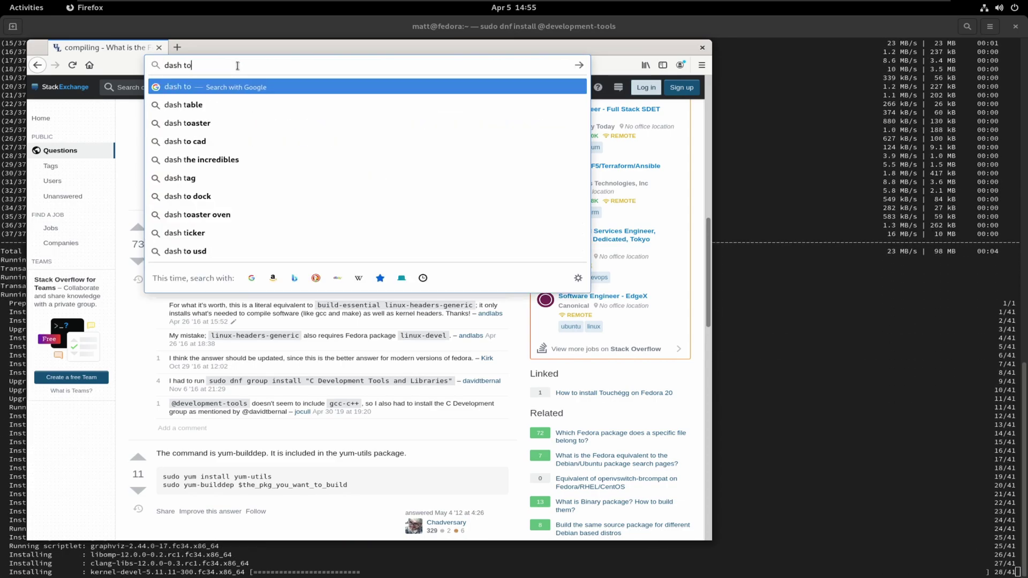
type(" dock guthu")
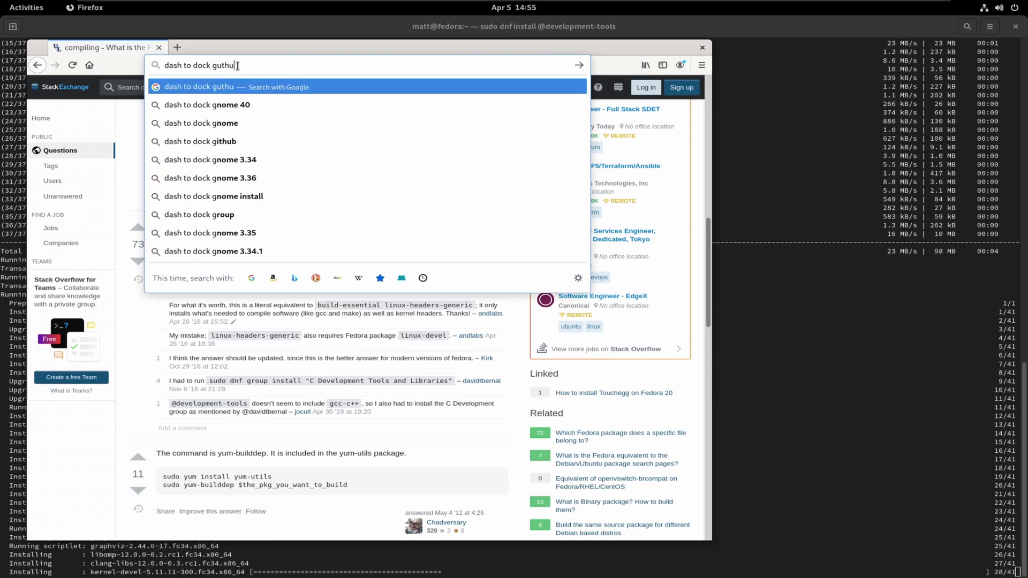
type("b")
key("Return")
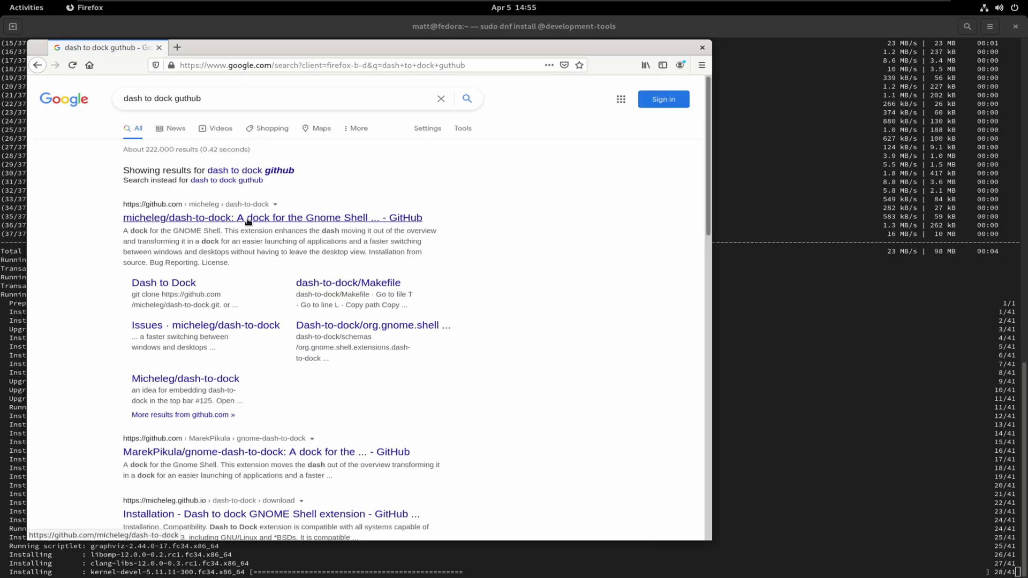
left_click(248, 221)
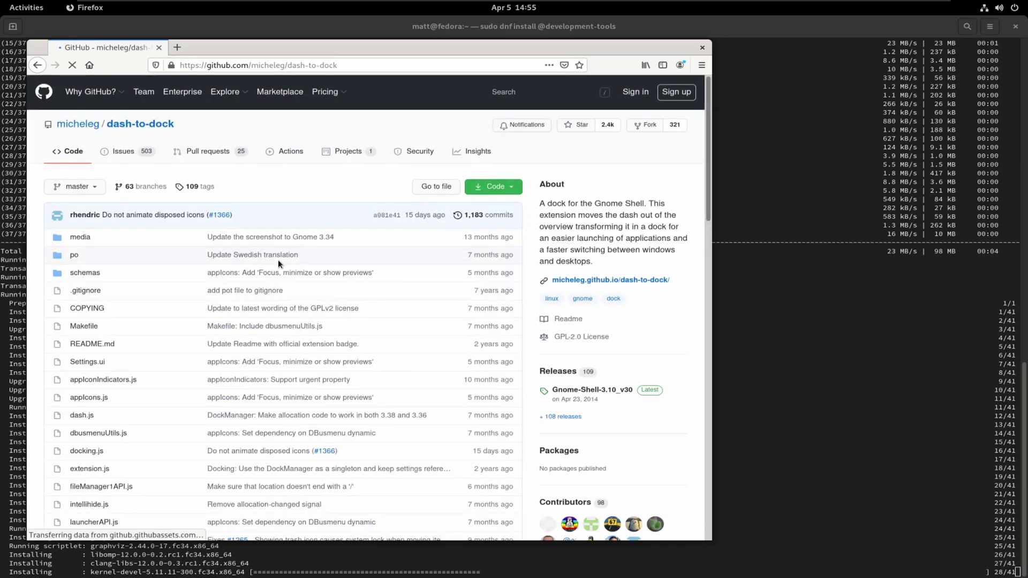
Browse the project's pull requests and bring up link options for 'Blur and border'
left_click(86, 191)
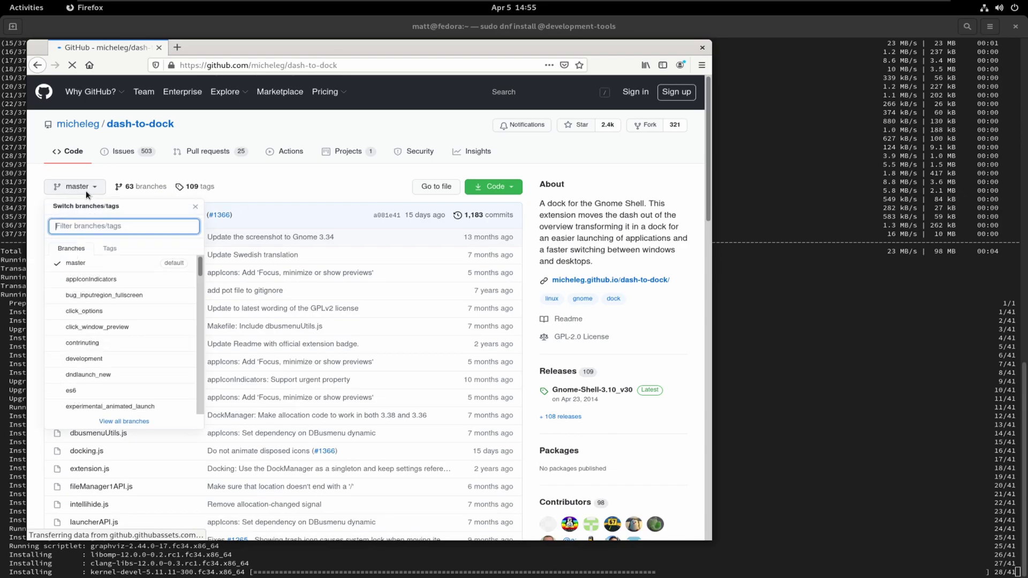
left_click(197, 154)
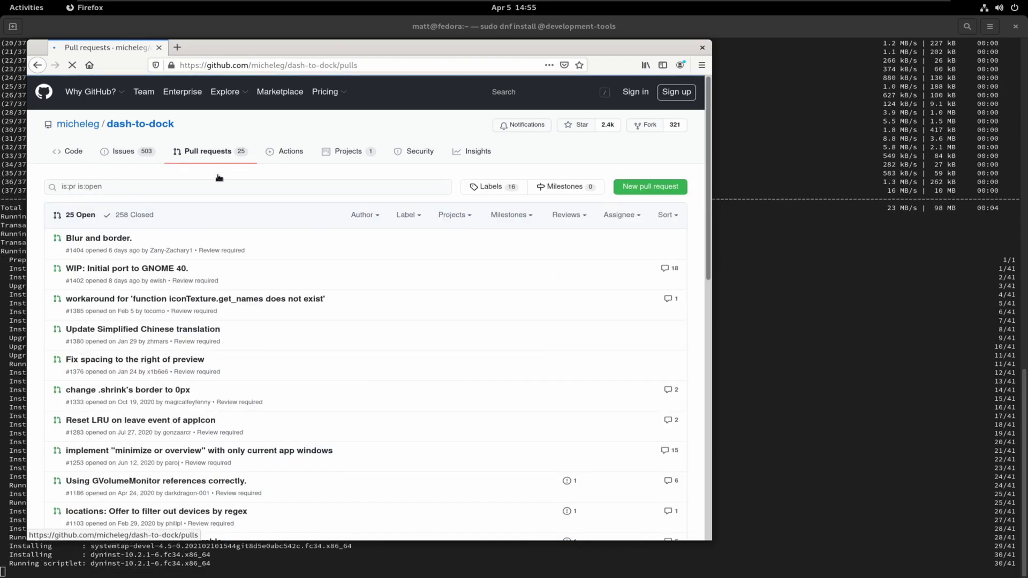
scroll(253, 245, "down", 1)
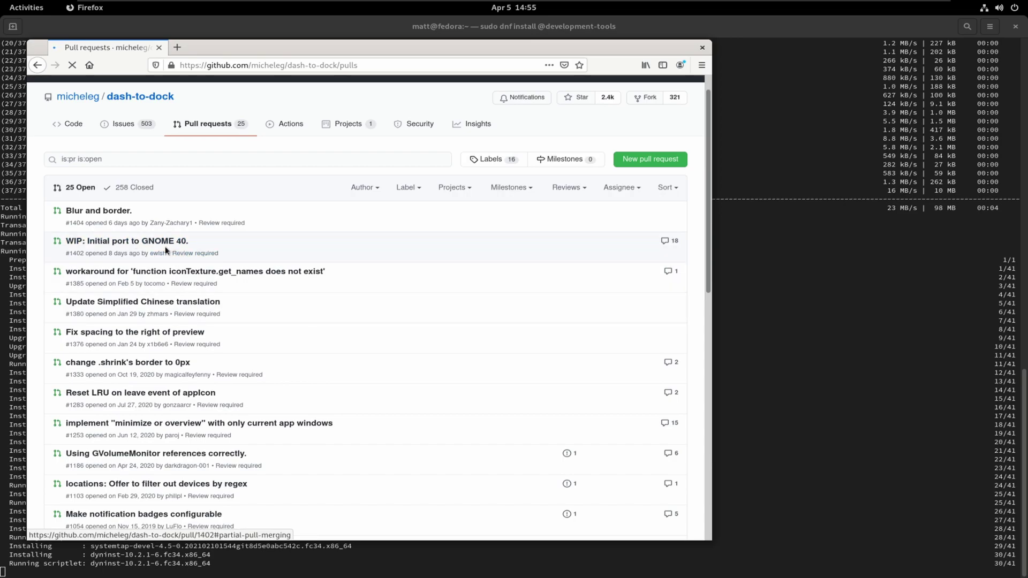
left_click(152, 244)
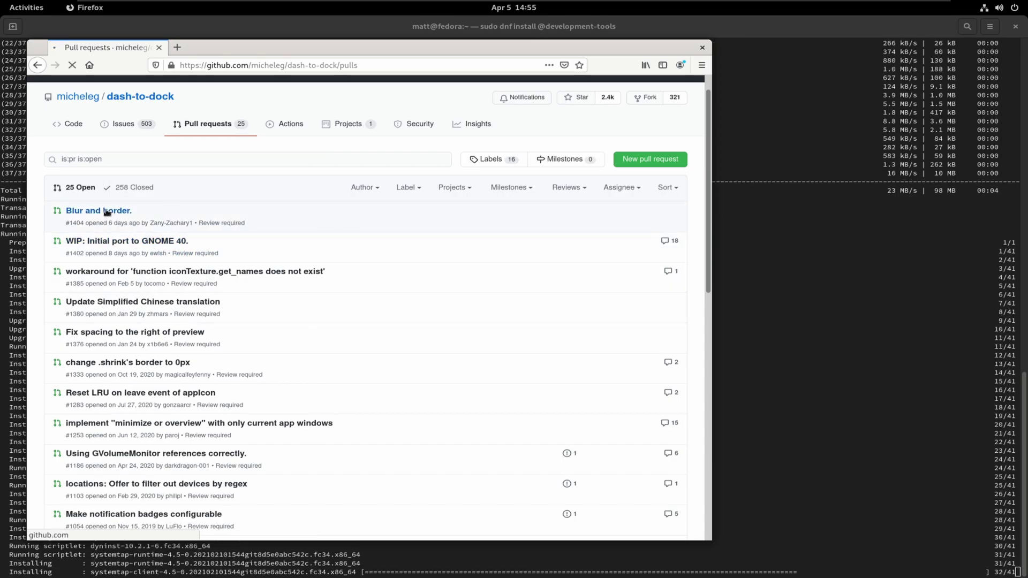
left_click(37, 65)
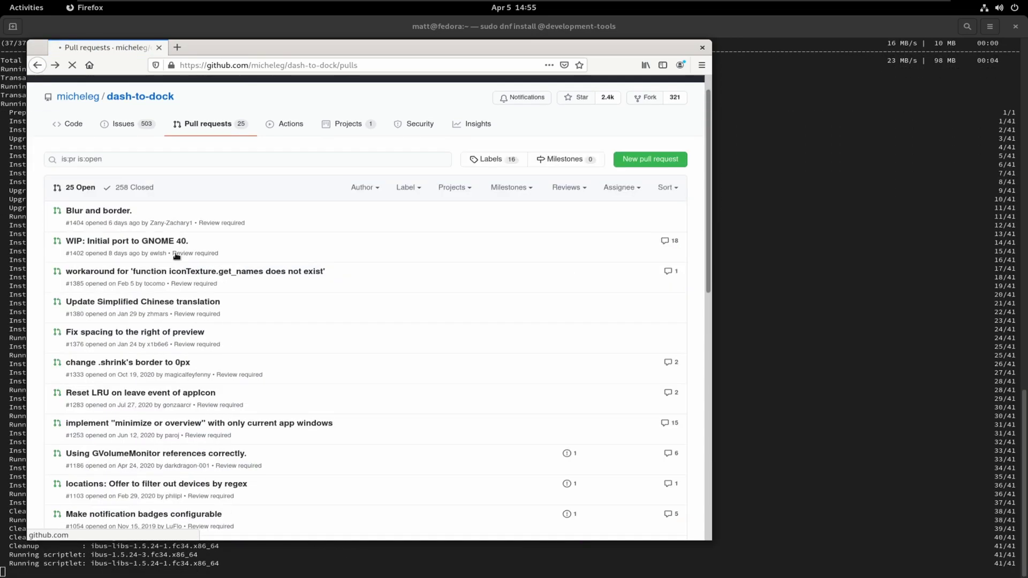
right_click(105, 211)
Open 'Blur and border' in a new tab and scroll through GNOME 40 port pull request #1402
left_click(123, 216)
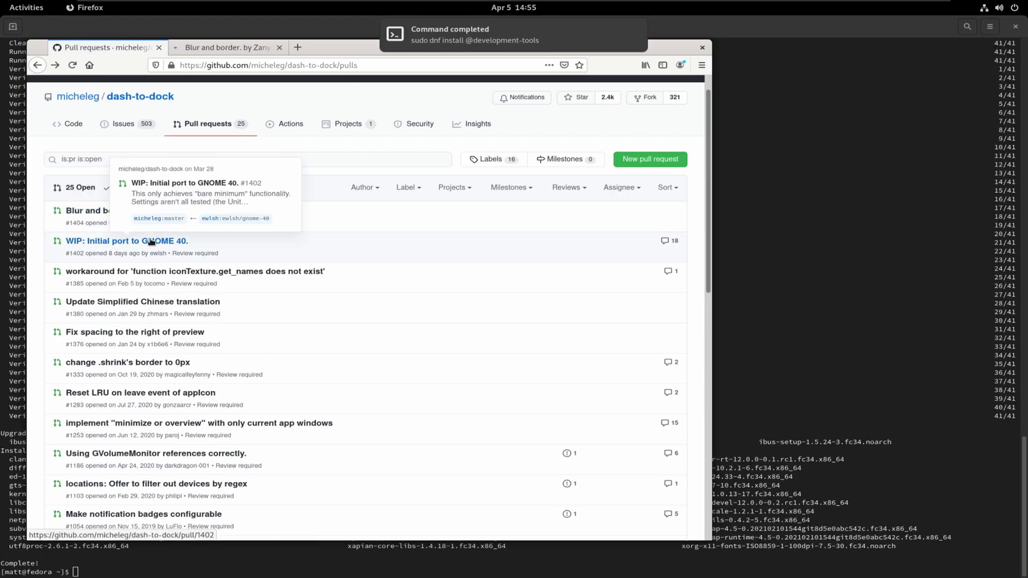
left_click(152, 242)
left_click(246, 48)
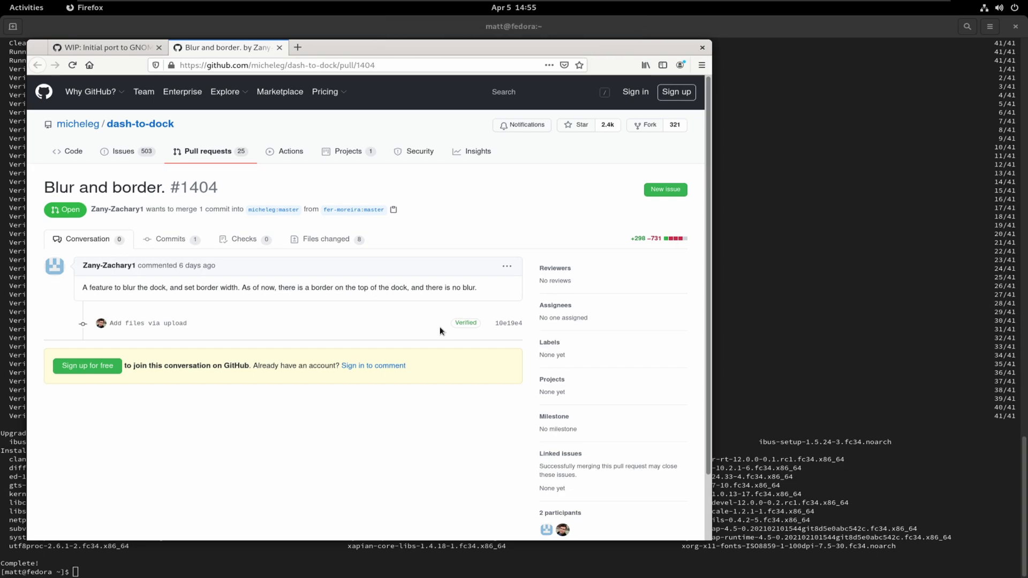
left_click(121, 47)
scroll(315, 241, "down", 2)
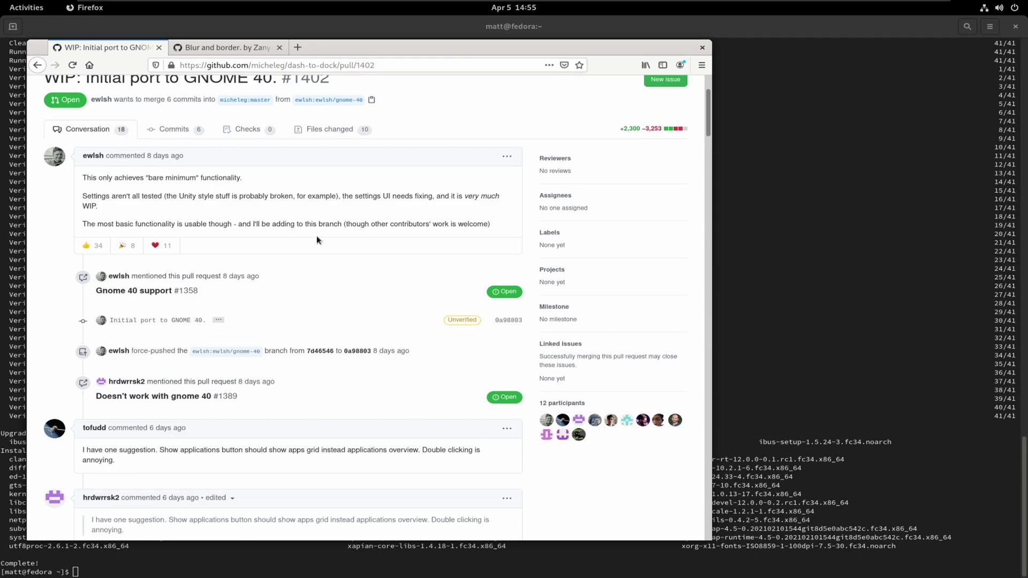
scroll(316, 239, "down", 6)
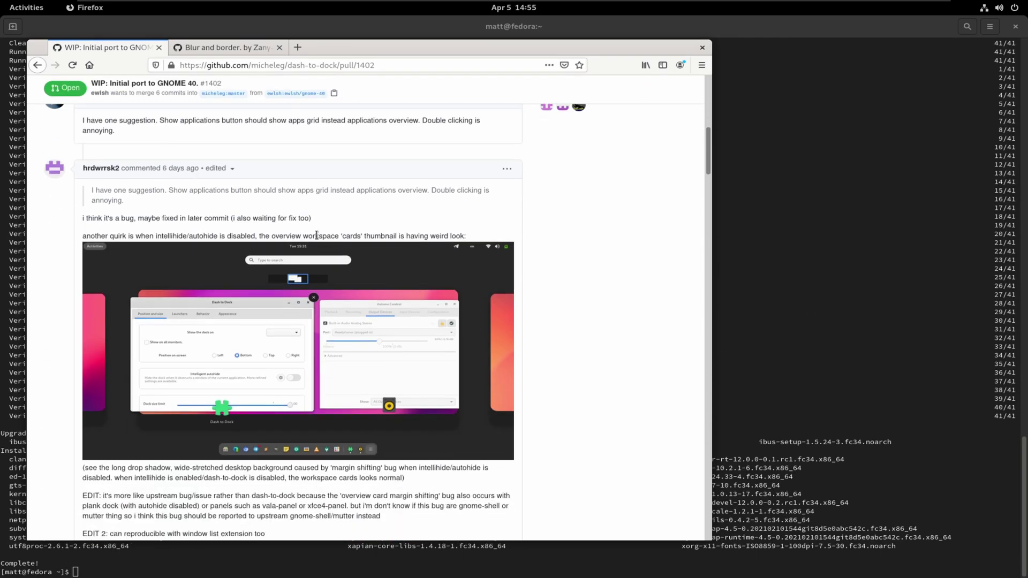
scroll(390, 199, "up", 10)
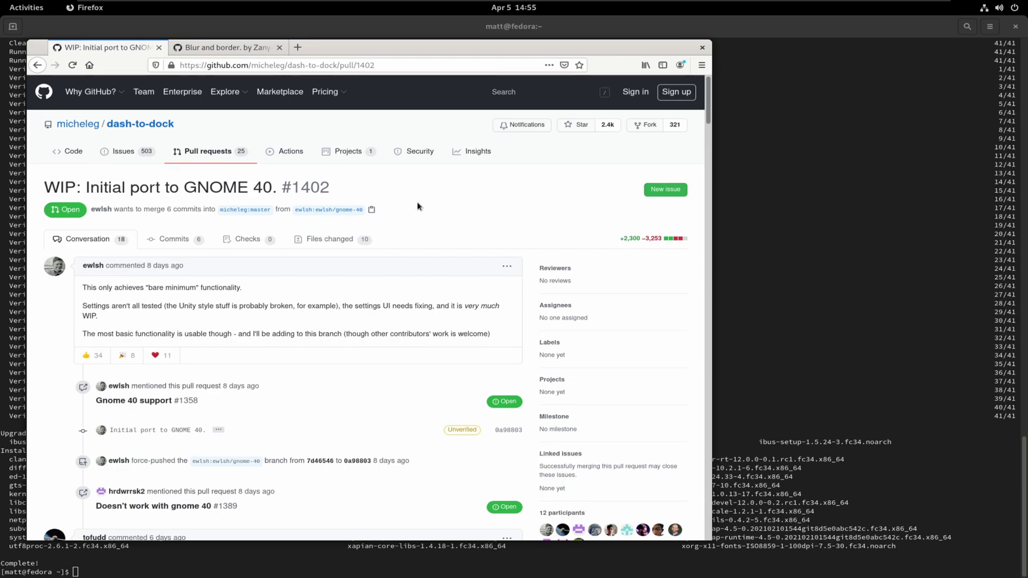
Download the fork's gnome-40 branch as dash-to-dock-ewlsh-gnome-40.zip
left_click(345, 211)
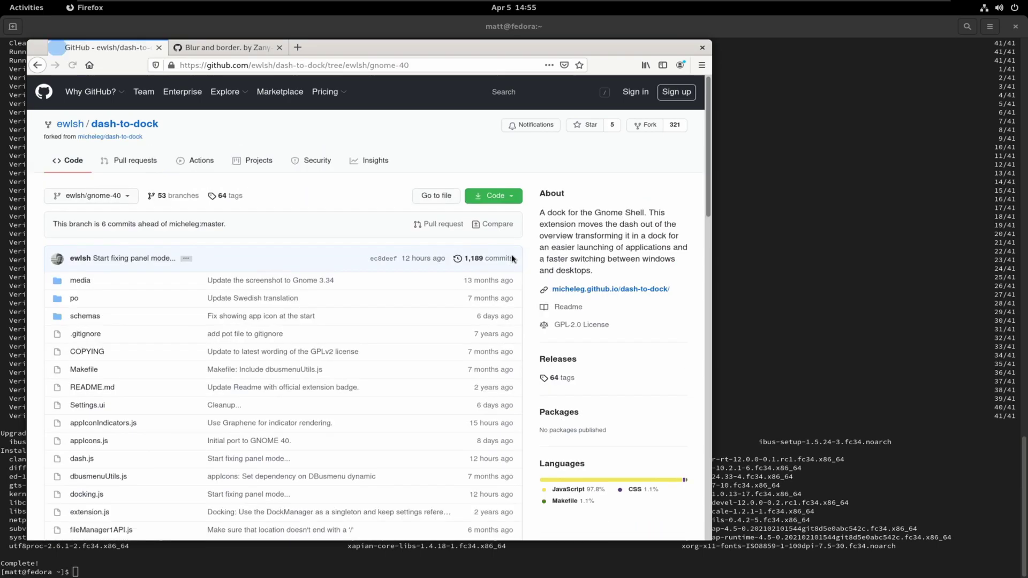
left_click(492, 196)
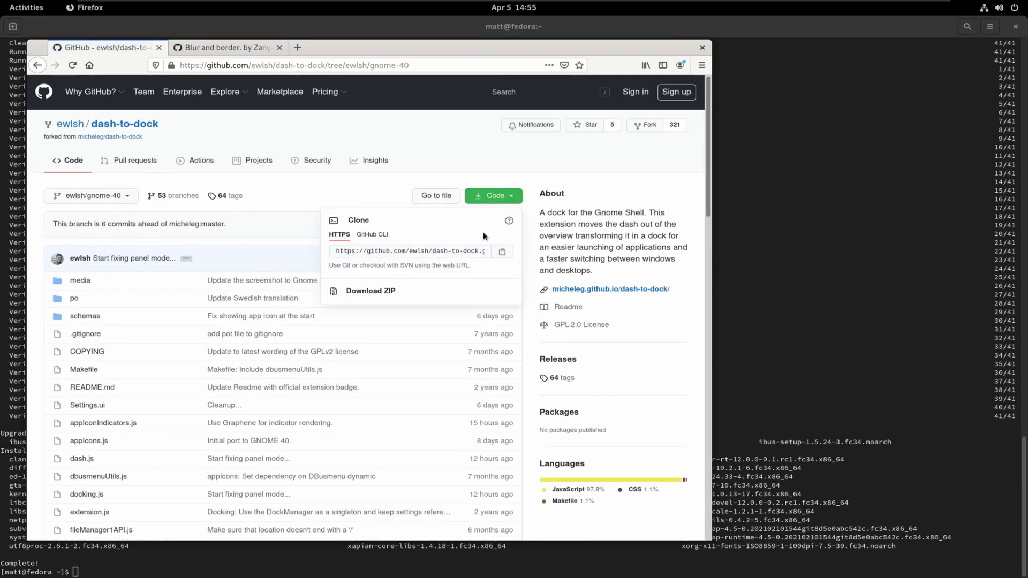
left_click(391, 290)
left_click(93, 184)
left_click(288, 230)
Open the Downloads folder containing the zip from Firefox's downloads list
left_click(396, 127)
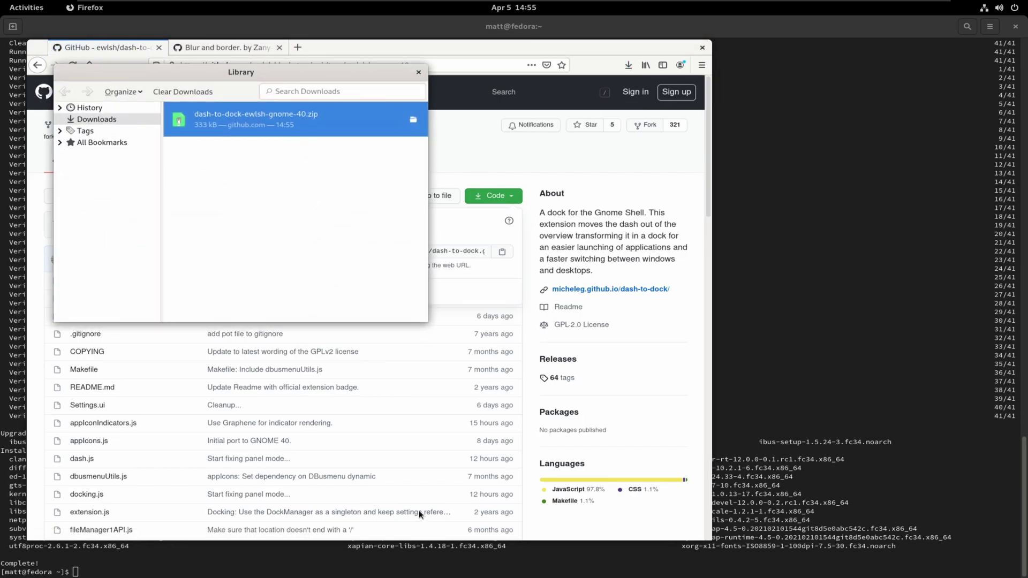
right_click(236, 113)
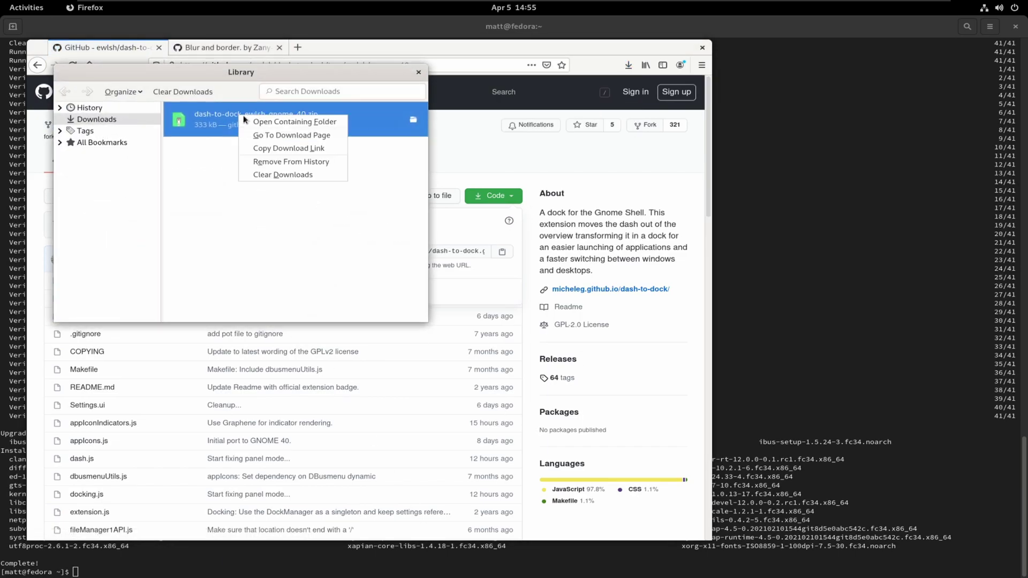
left_click(280, 122)
right_click(253, 159)
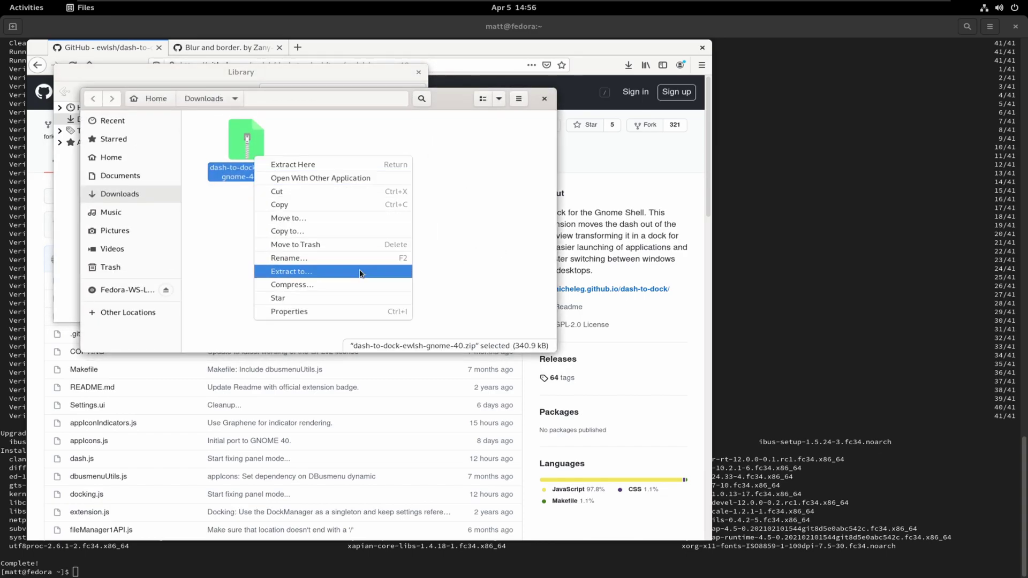
Extract the zip in Downloads and open a terminal inside the extracted dash-to-dock folder
left_click(317, 166)
double_click(324, 159)
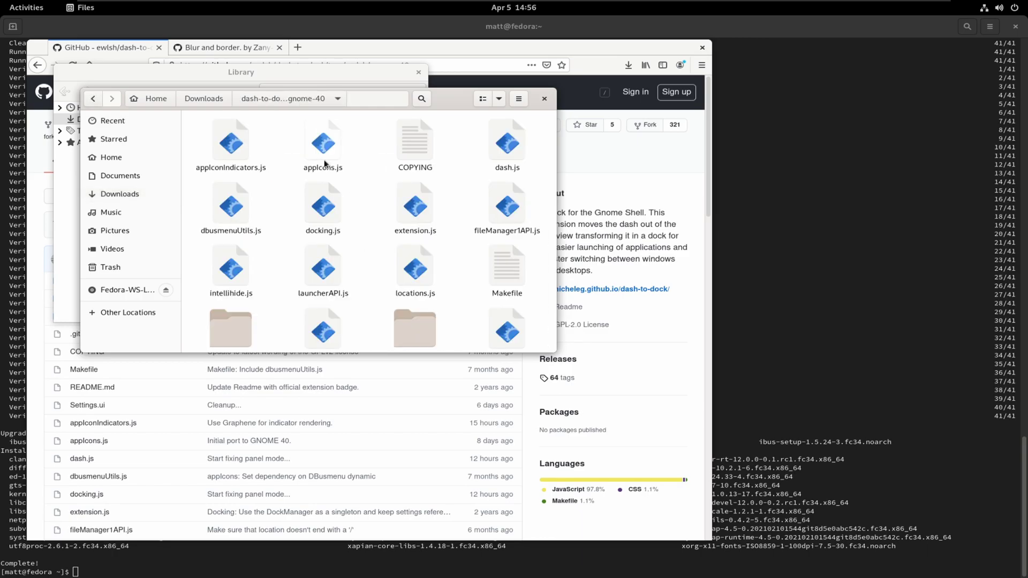
right_click(359, 181)
left_click(413, 239)
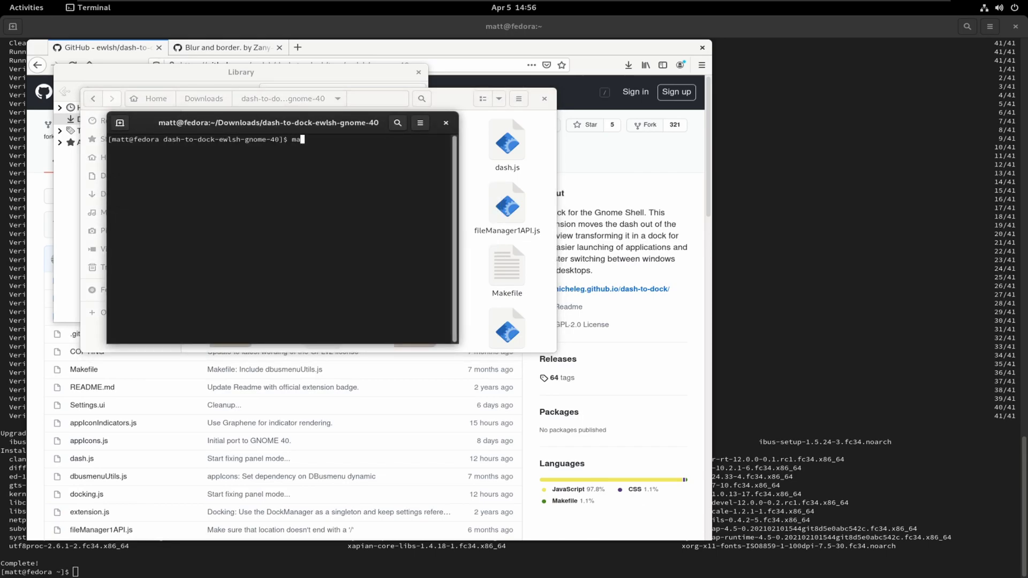
Build and install Dash to Dock with 'make -j1' and 'make install'
type("KE")
key("BackSpace")
key("BackSpace")
type("kae")
key("BackSpace")
key("BackSpace")
type("e -j1")
key("Return")
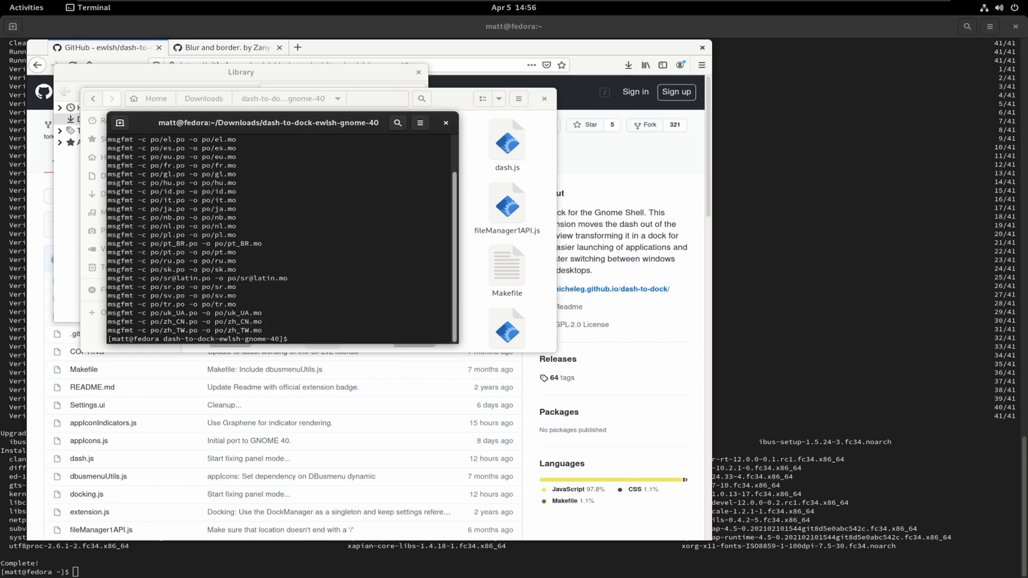
type("make install")
key("Return")
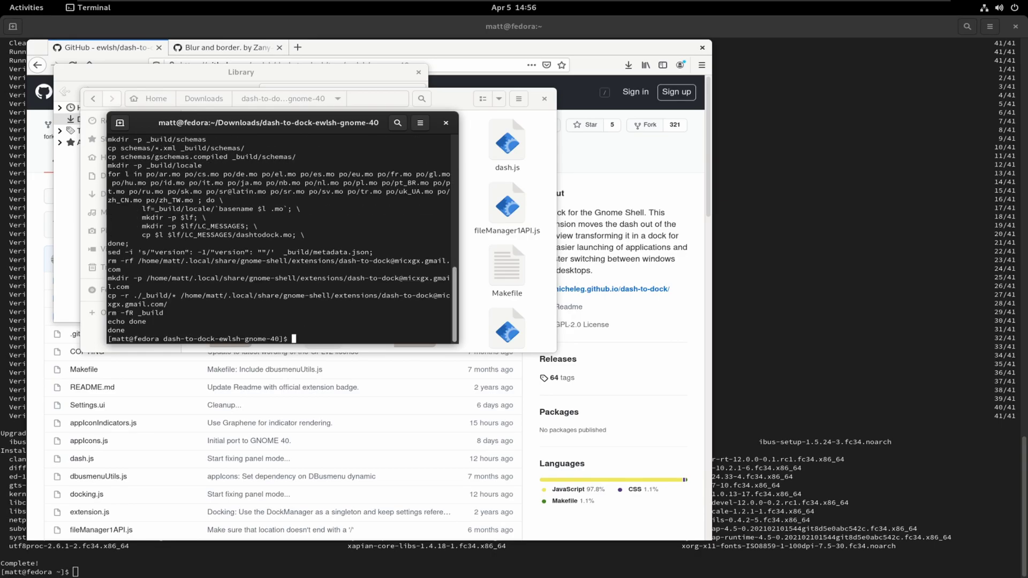
key("alt+F2")
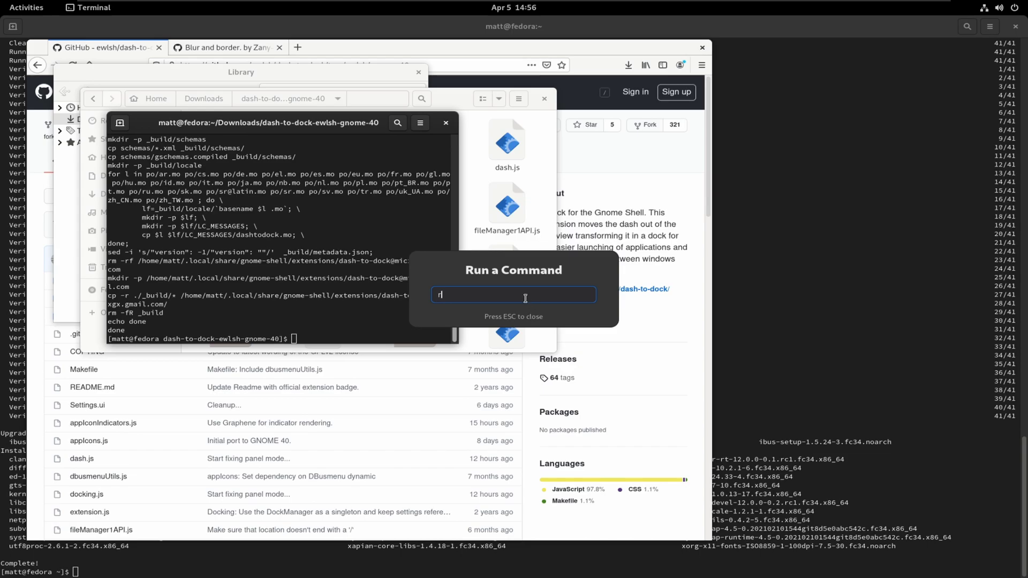
Attempt a shell restart with r, then log out through the system menu's Power Off / Log Out
key("Return")
key("Escape")
left_click(1007, 7)
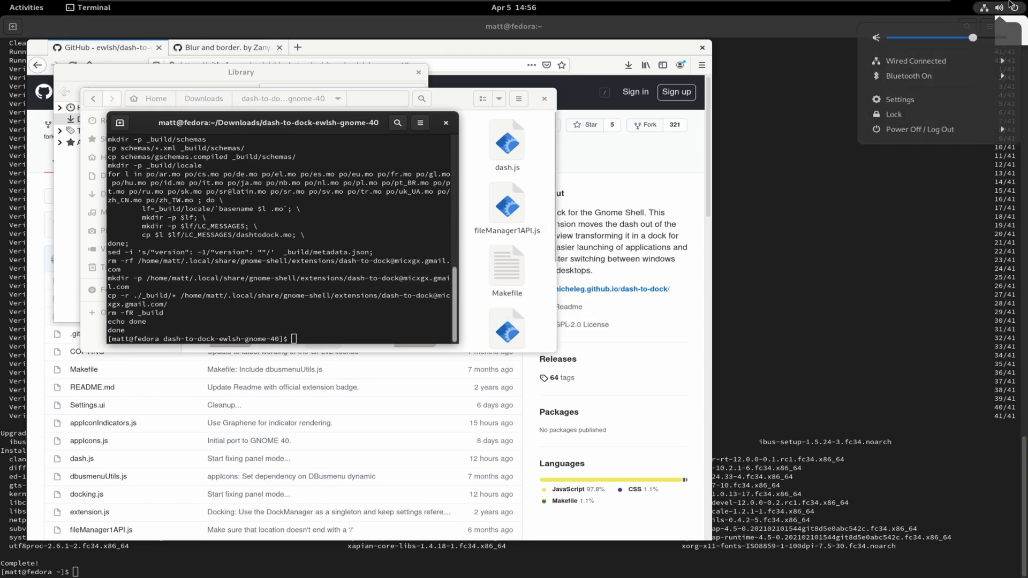
left_click(921, 60)
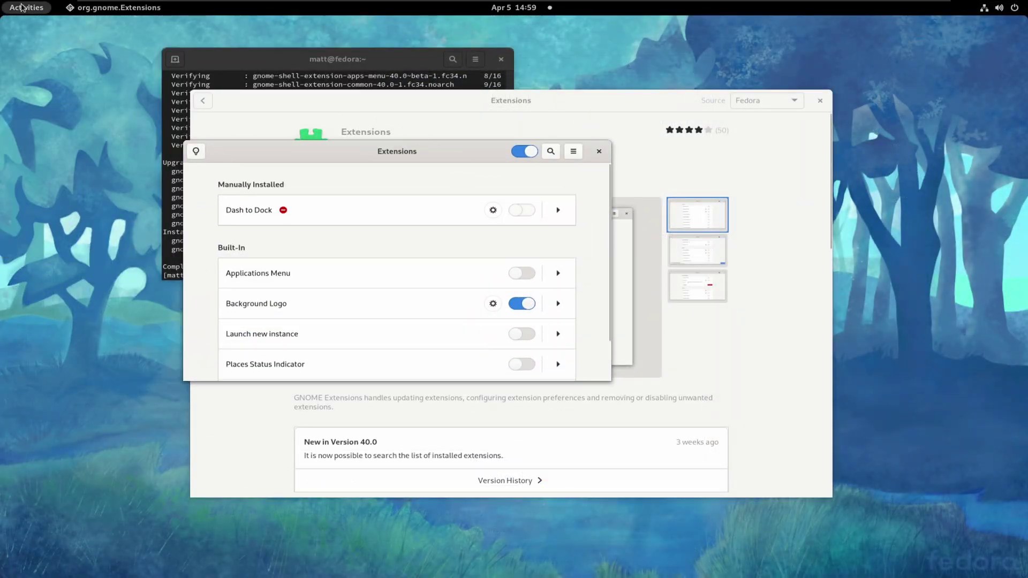
Test the new dock's Show Applications button, toggling the app grid open and closed
left_click(22, 7)
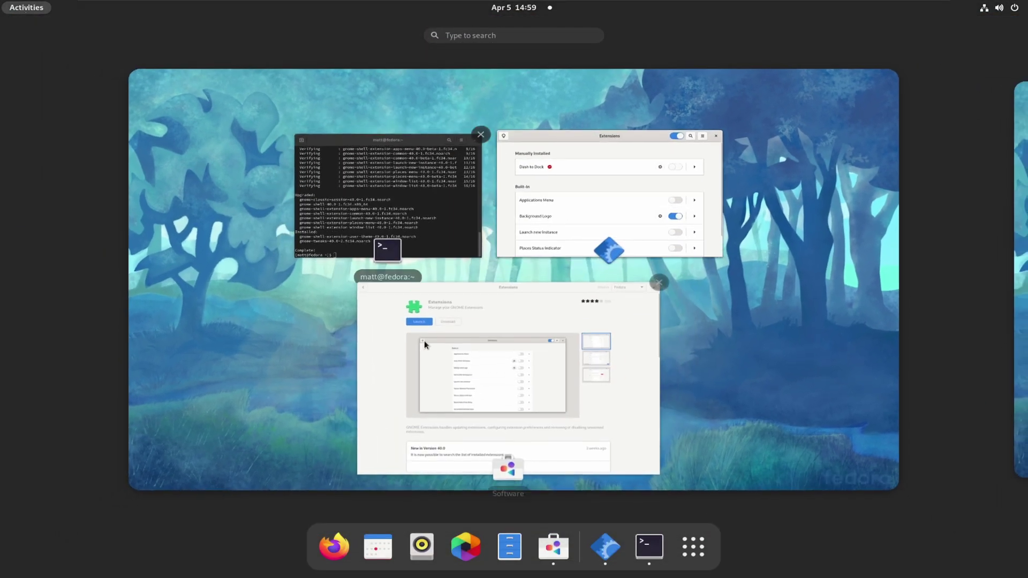
left_click(293, 484)
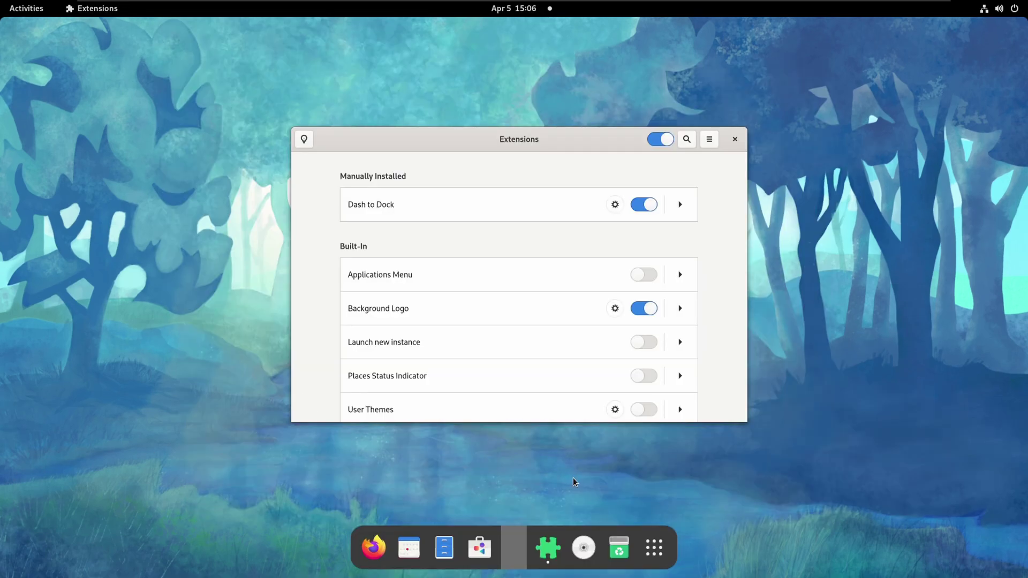
left_click(648, 545)
left_click(650, 548)
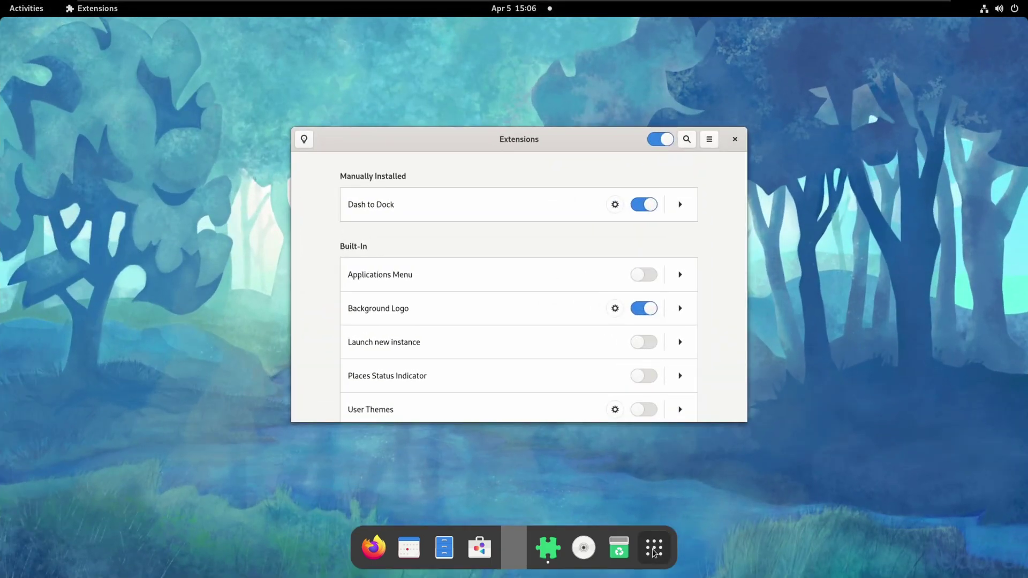
left_click(654, 552)
left_click(653, 551)
left_click(654, 551)
left_click(653, 551)
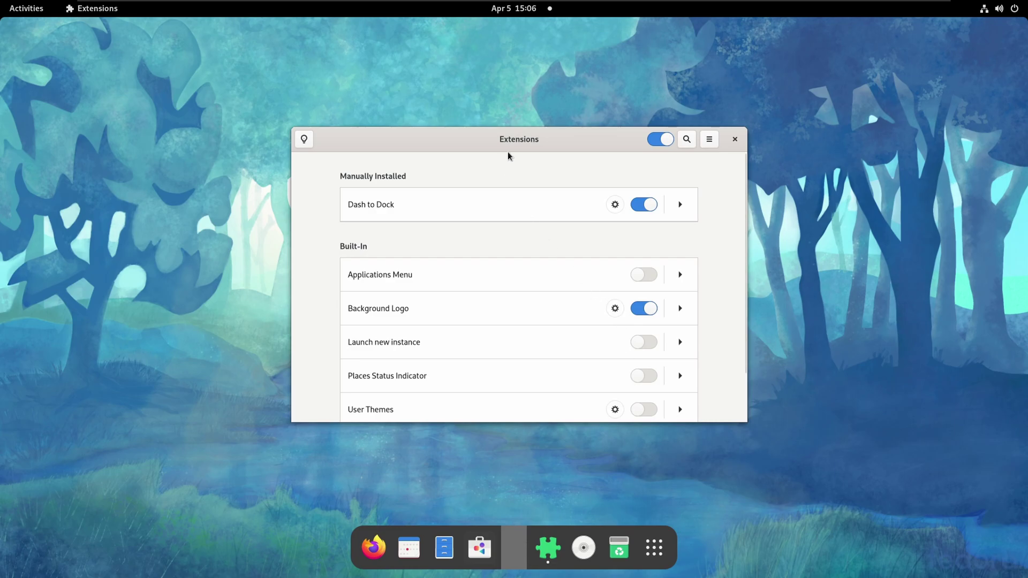
Move the Extensions window up and left, checking the dock's app grid once more
left_click_drag(539, 142, 533, 119)
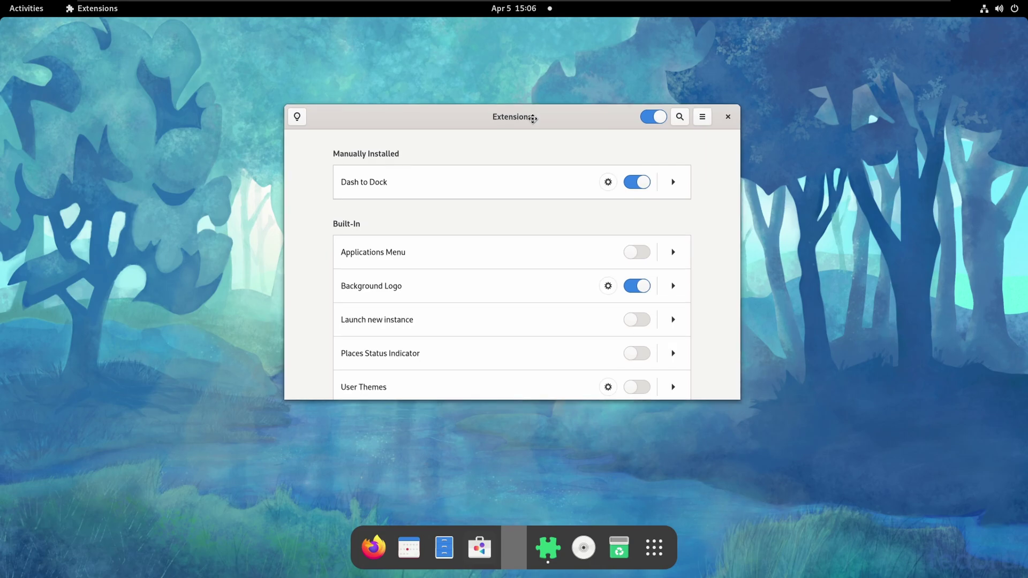
left_click(657, 555)
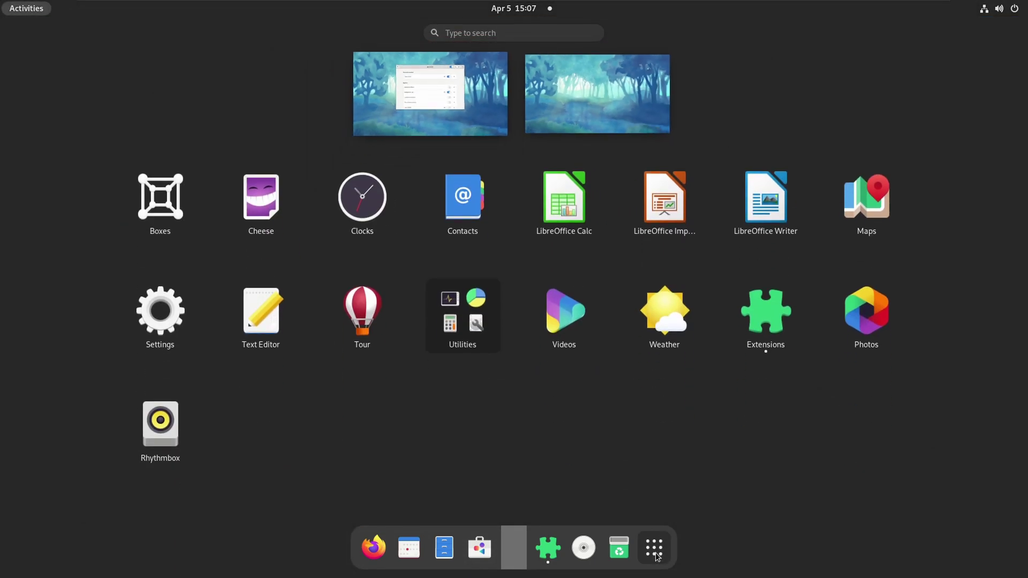
left_click(657, 557)
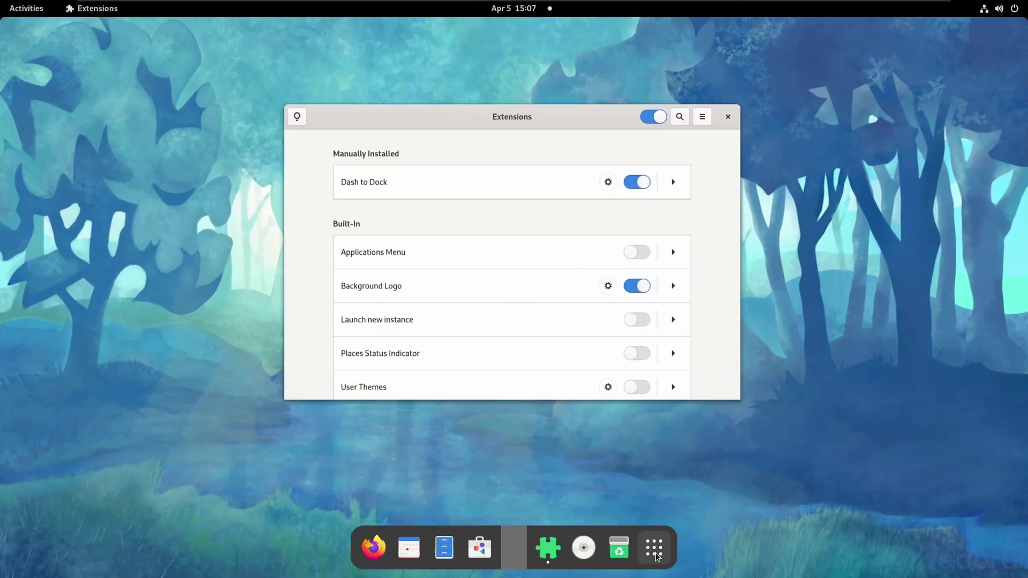
left_click_drag(437, 124, 405, 99)
In Dash to Dock settings, hide the app grid launcher, trash can and mounted volumes from the dock
left_click(572, 152)
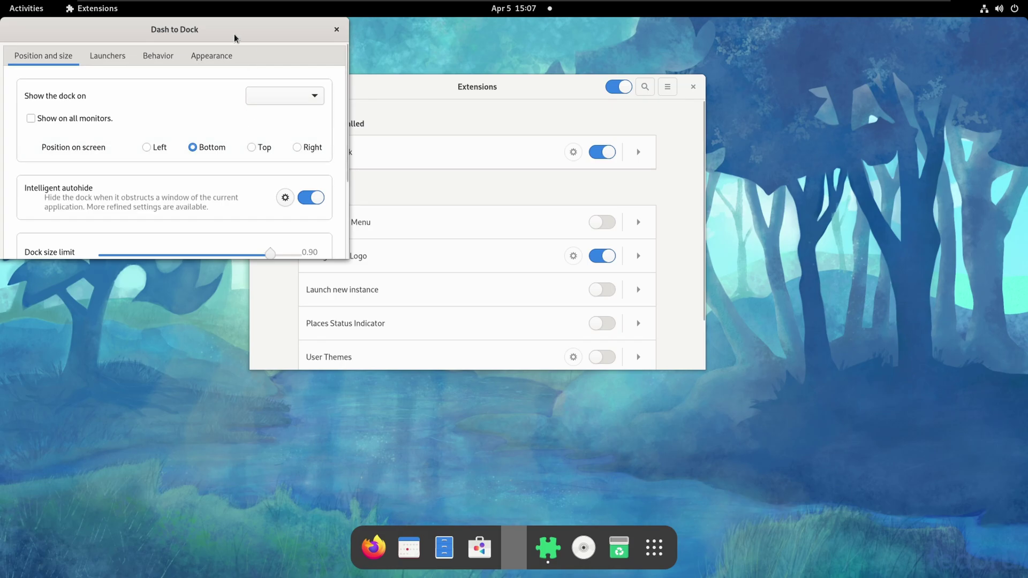
left_click_drag(295, 33, 489, 108)
left_click_drag(529, 330, 562, 476)
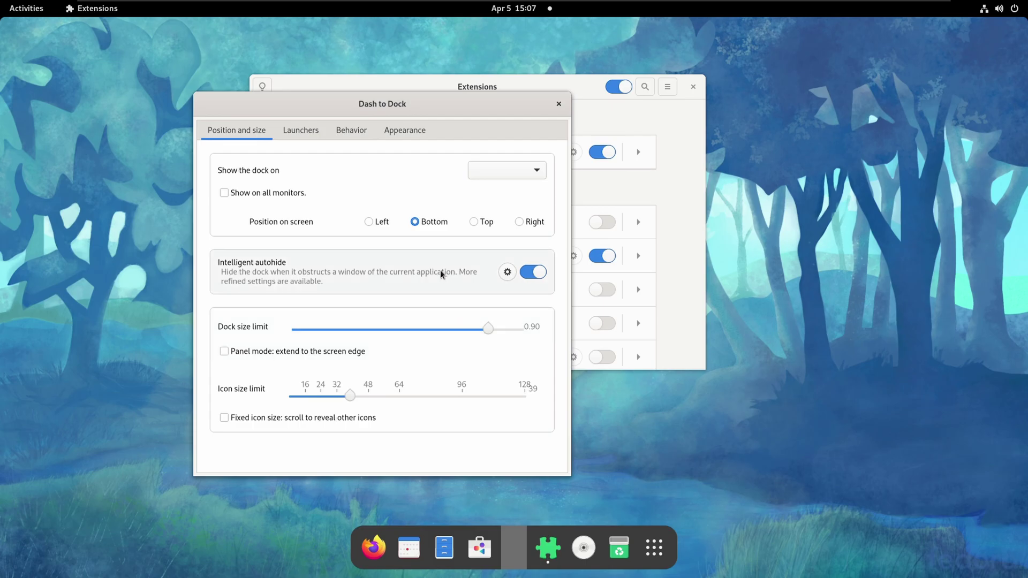
left_click(289, 131)
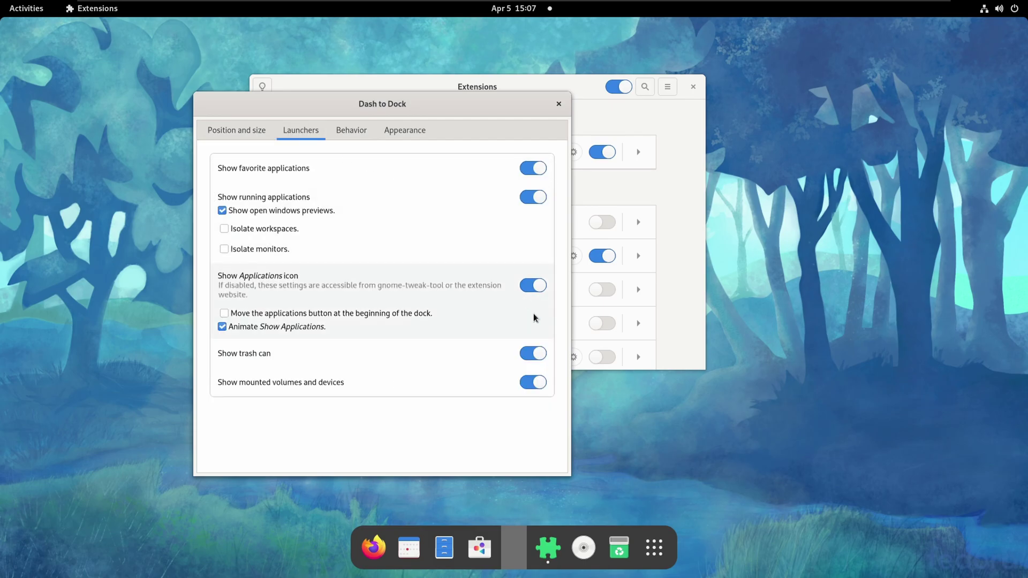
left_click(533, 285)
left_click(532, 353)
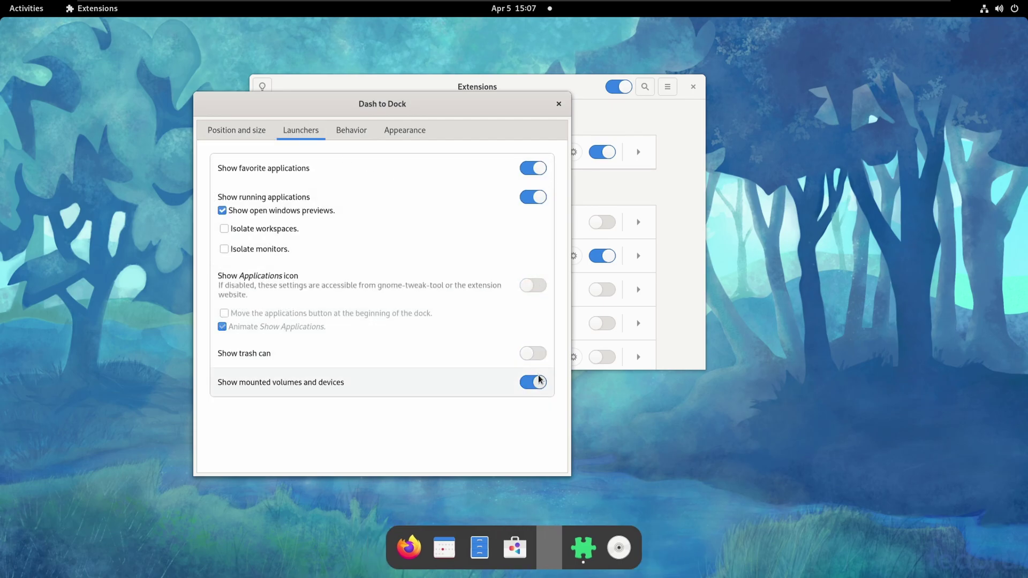
left_click(539, 380)
Set the dock opacity to a fixed, mostly transparent value, leaving Shrink the dash off
left_click(349, 131)
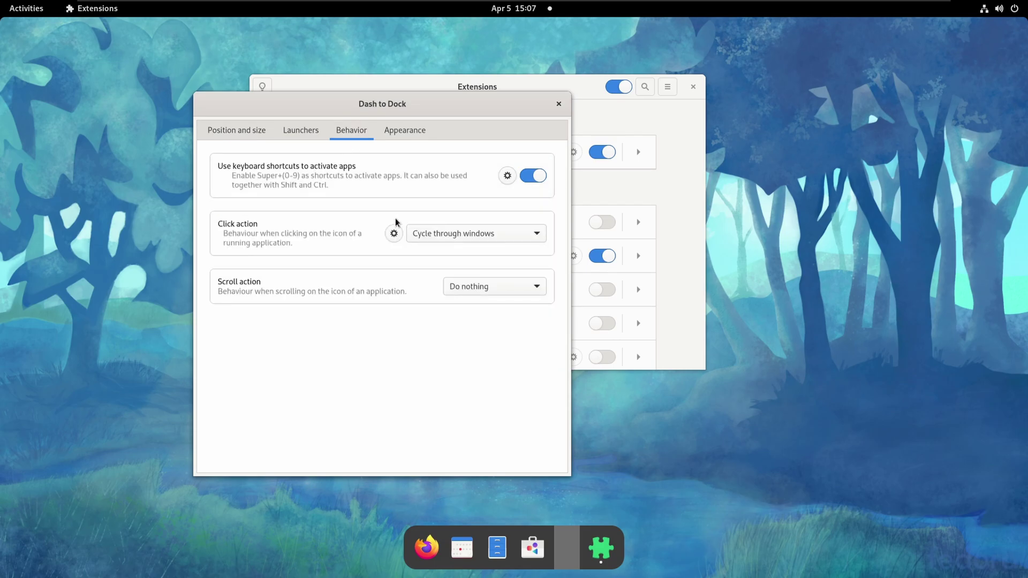
left_click(404, 134)
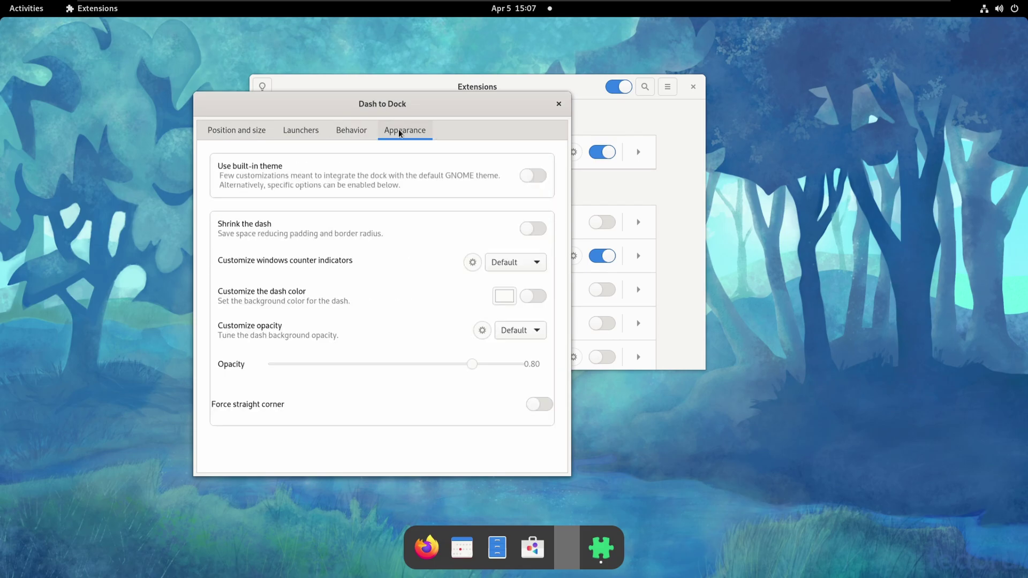
left_click(535, 229)
left_click(535, 229)
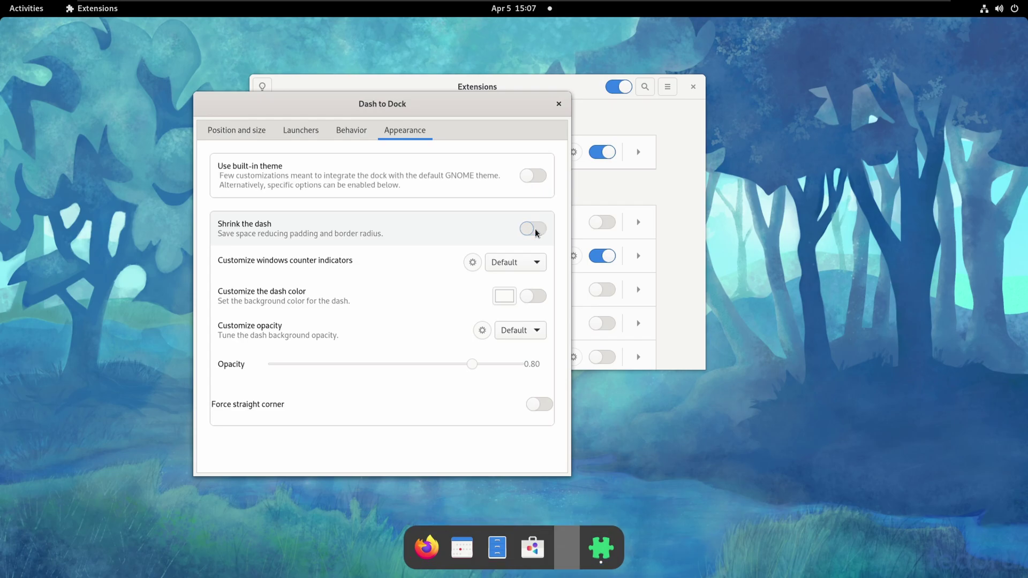
left_click(518, 332)
left_click(522, 370)
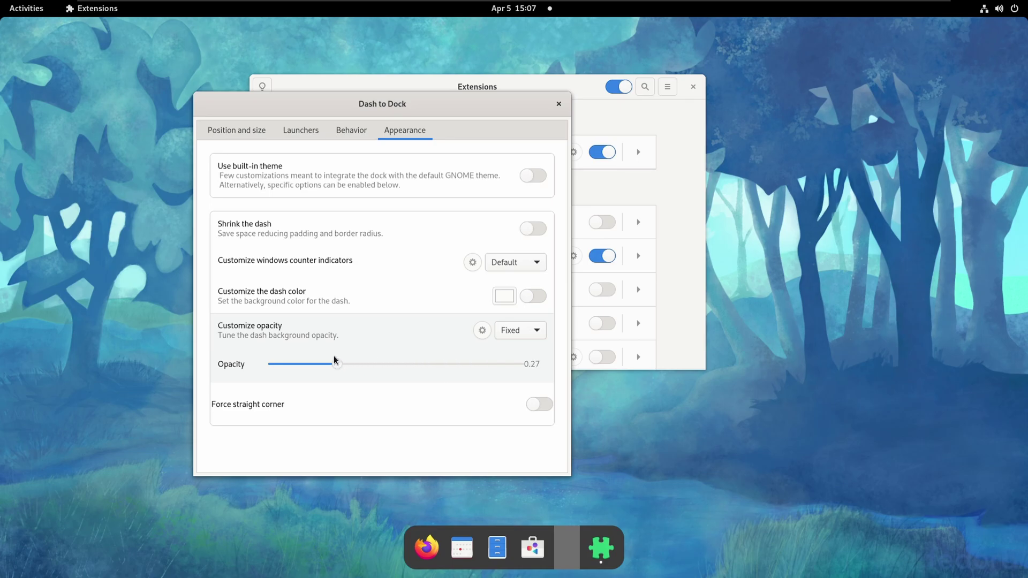
mouse_move(332, 360)
left_mouse_down()
mouse_move(341, 365)
mouse_move(330, 364)
left_mouse_up()
Keep the Default window counter indicator style and close the Dash to Dock settings
left_click(500, 266)
left_click(512, 285)
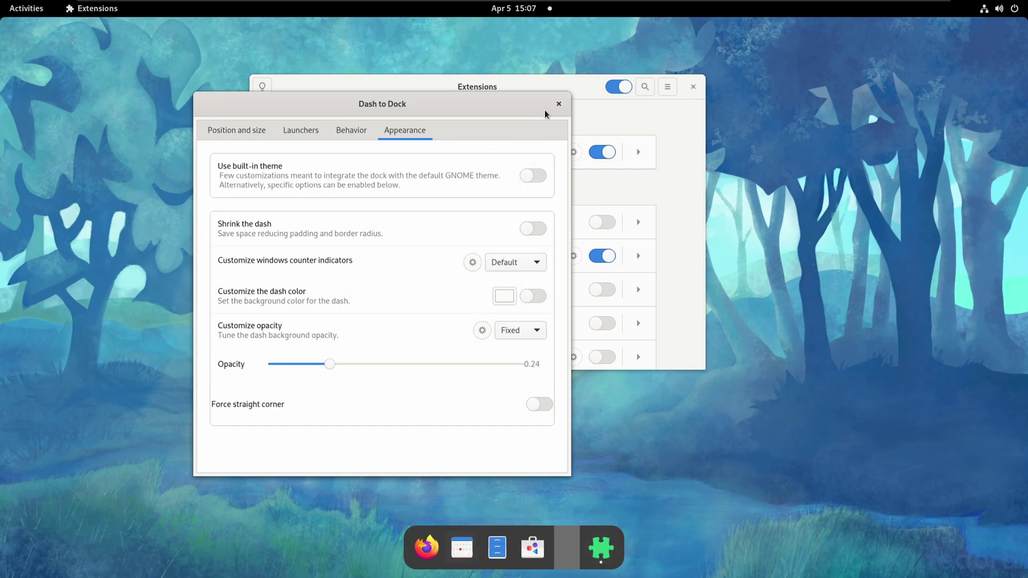
left_click(559, 103)
left_click_drag(539, 86, 386, 102)
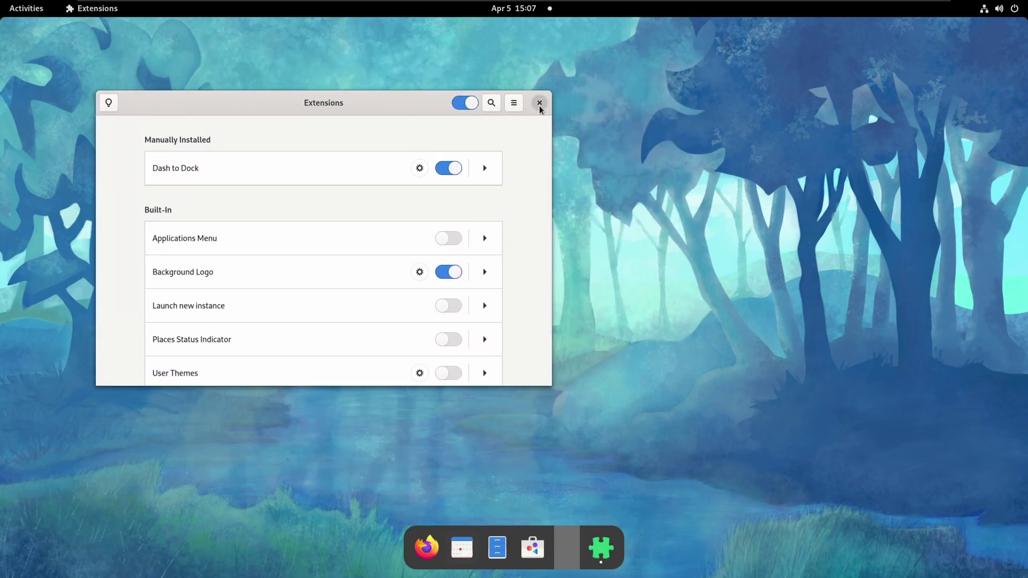
Close Extensions, search 'gnome extensions' in Firefox and open extensions.gnome.org
left_click(539, 103)
left_click(460, 548)
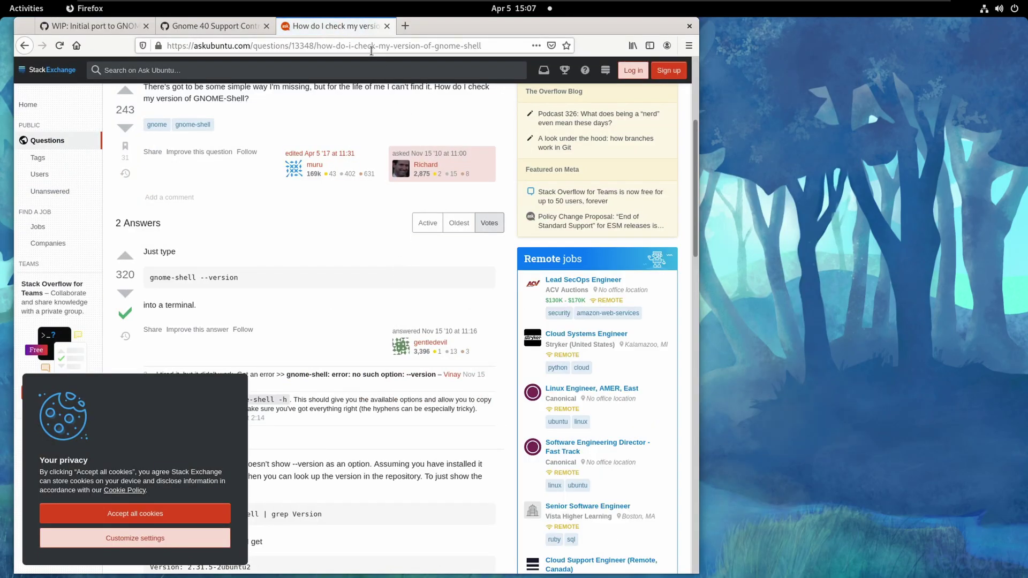
left_click(371, 47)
type("gnome ex")
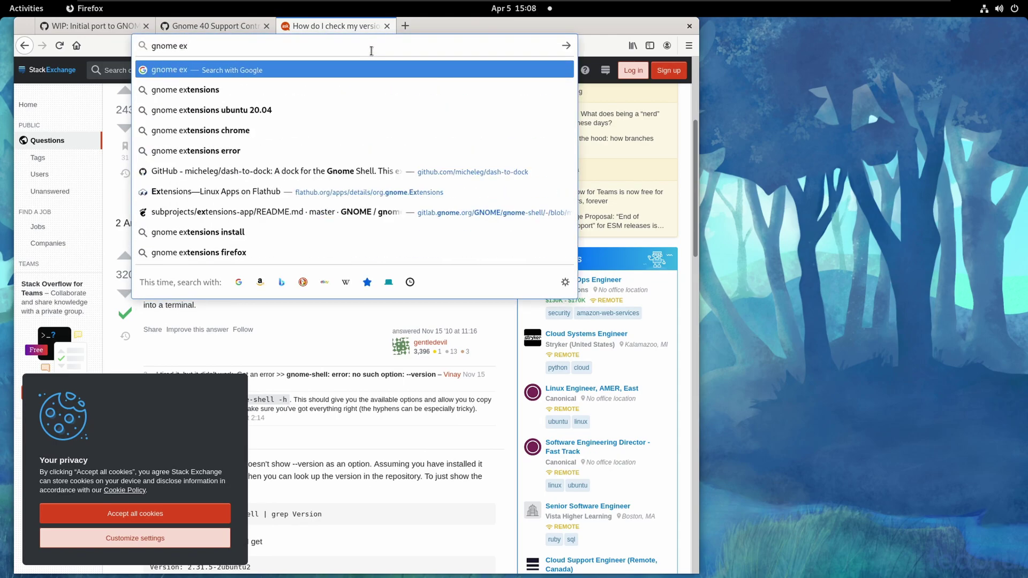
key("Down")
key("Return")
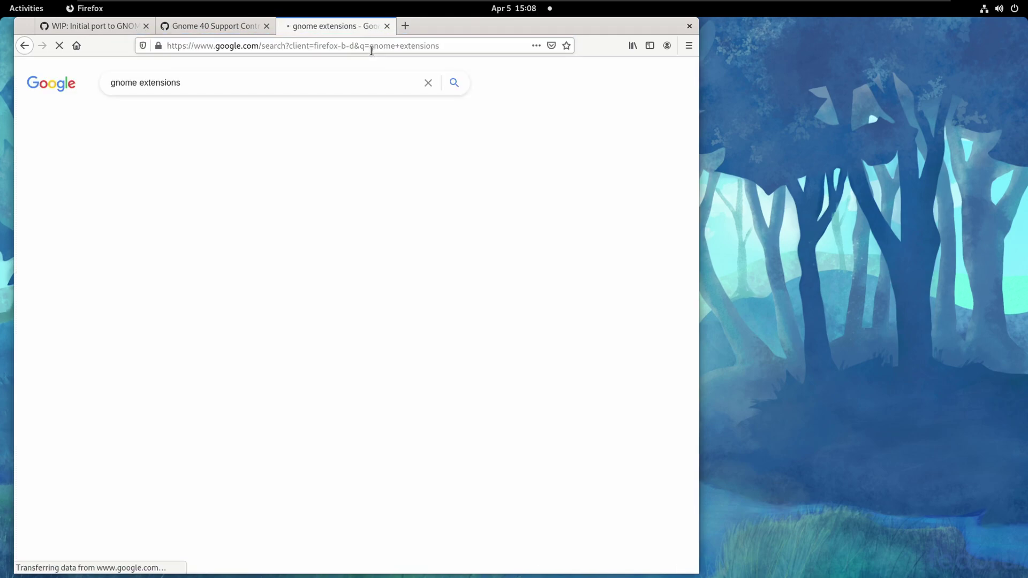
left_click(231, 175)
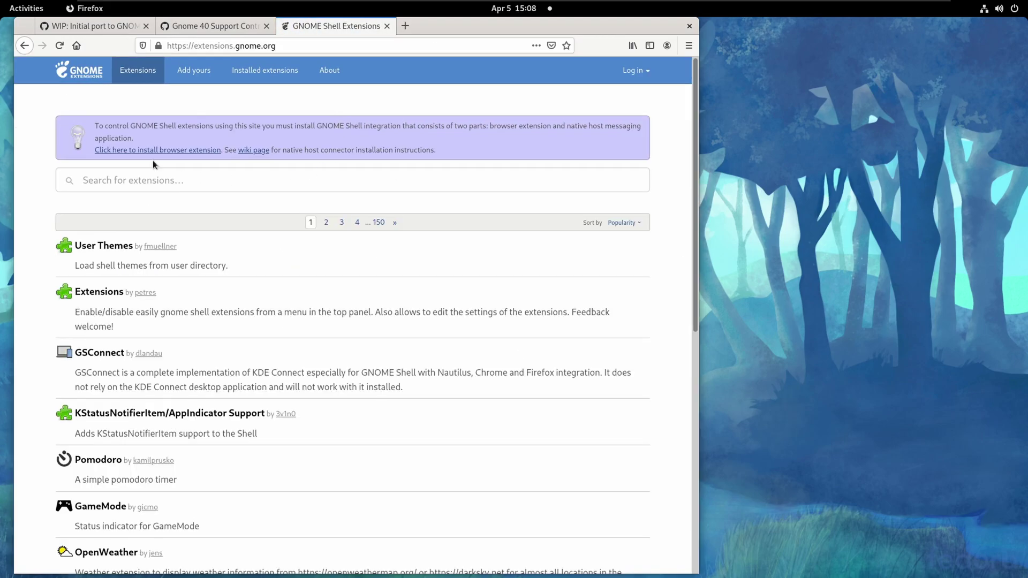
Install the GNOME Shell integration browser add-on, allowing it and granting its permissions
left_click(155, 151)
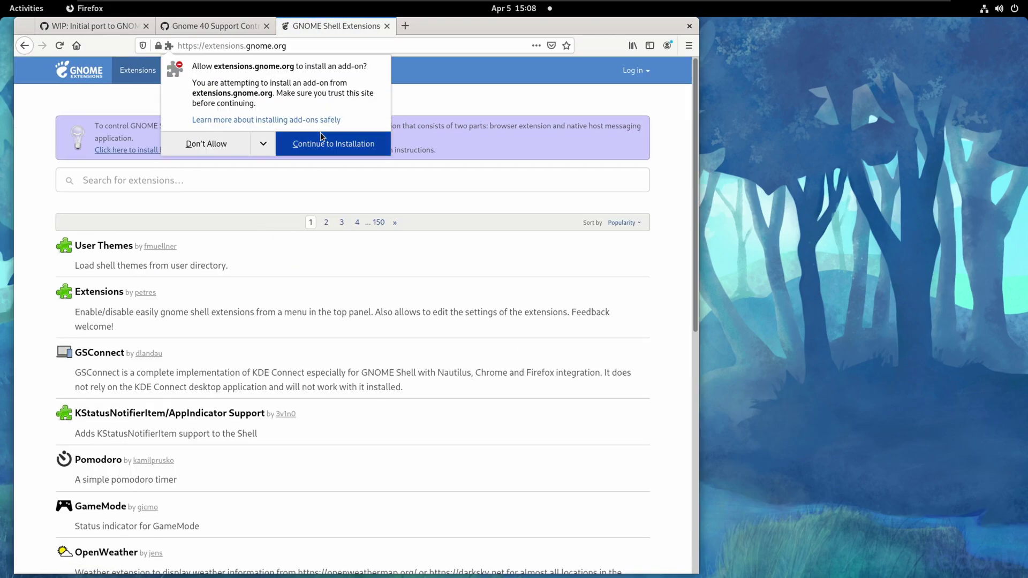
left_click(321, 137)
left_click(340, 168)
left_click(486, 133)
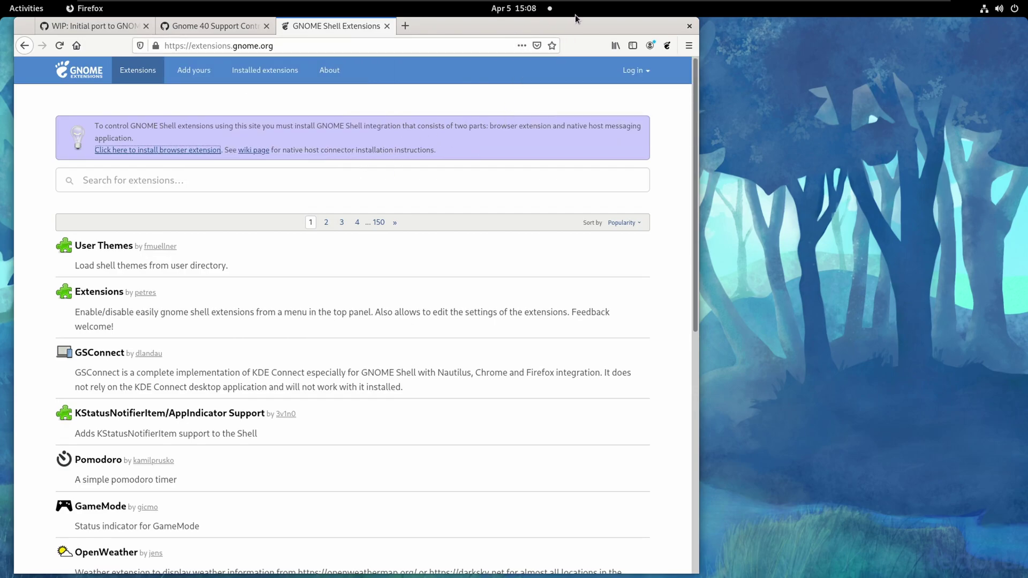
Shrink the Firefox window and move it up the screen
left_click_drag(699, 53, 641, 53)
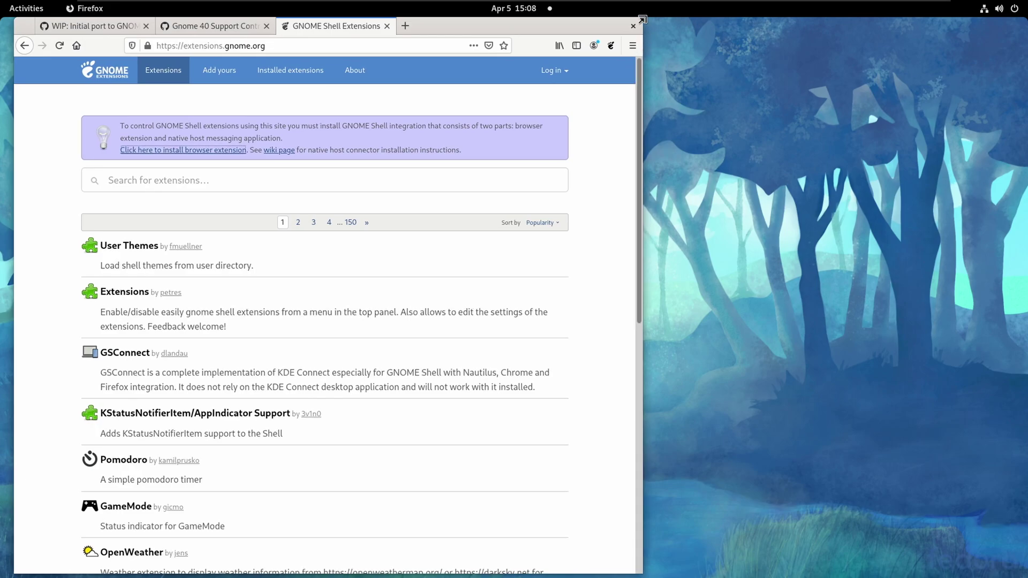
left_click_drag(641, 18, 578, 204)
left_click_drag(512, 208, 560, 45)
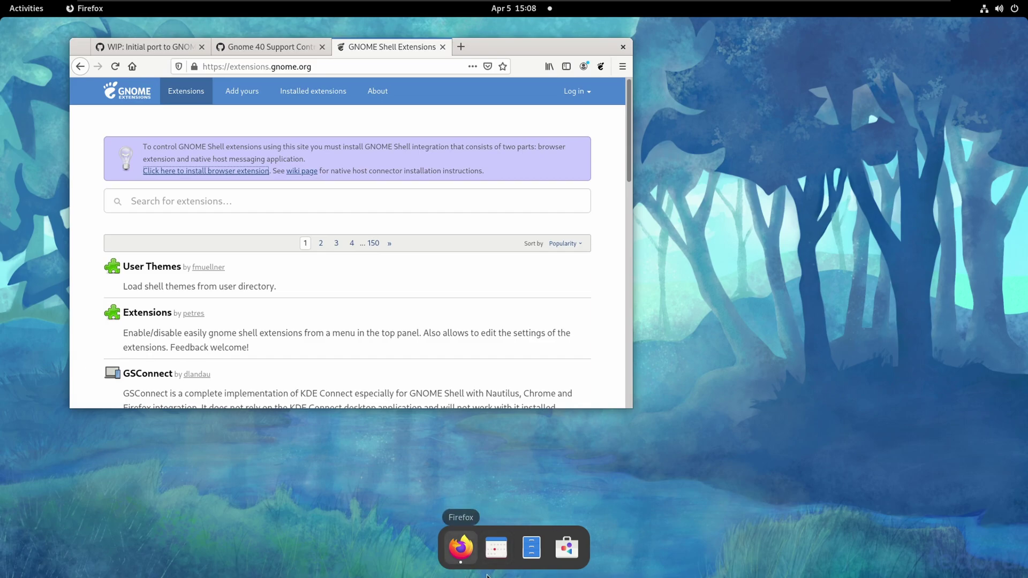
Reload the site and open User Themes, ArcMenu and Shu Zhi each in a new tab
left_click(115, 66)
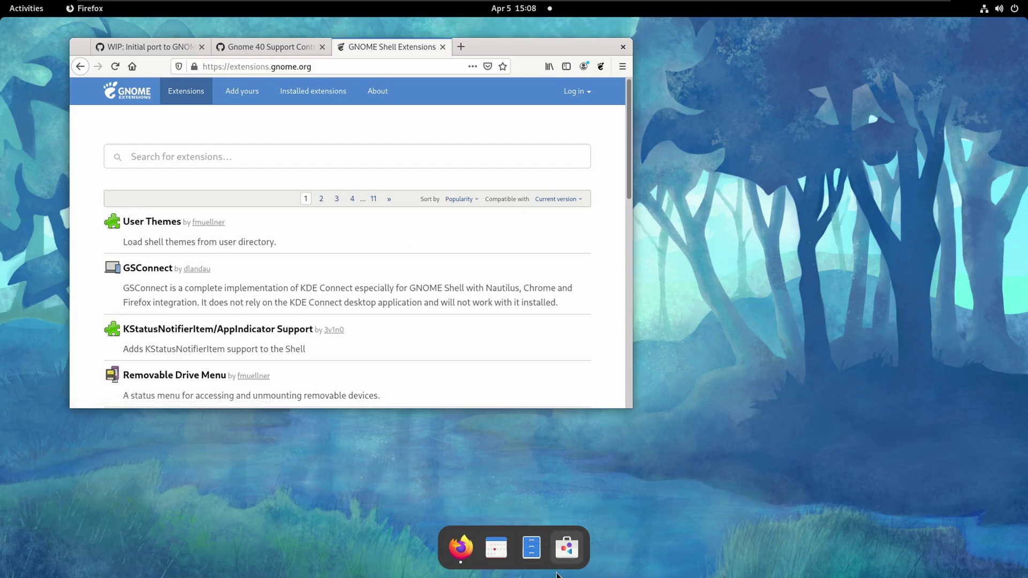
right_click(168, 225)
left_click(199, 230)
scroll(389, 257, "down", 1)
scroll(389, 257, "down", 5)
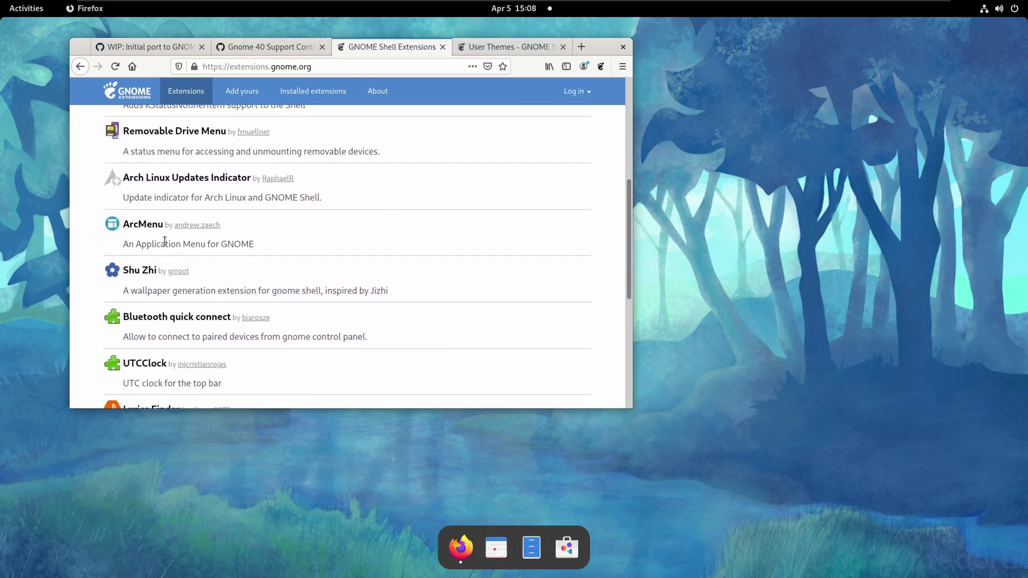
right_click(151, 225)
left_click(177, 231)
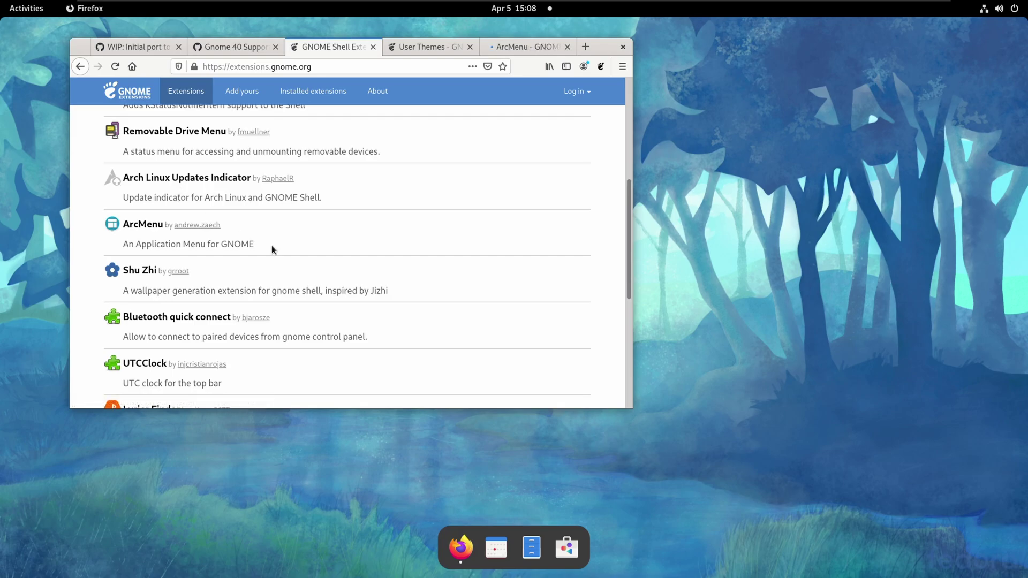
scroll(321, 259, "down", 2)
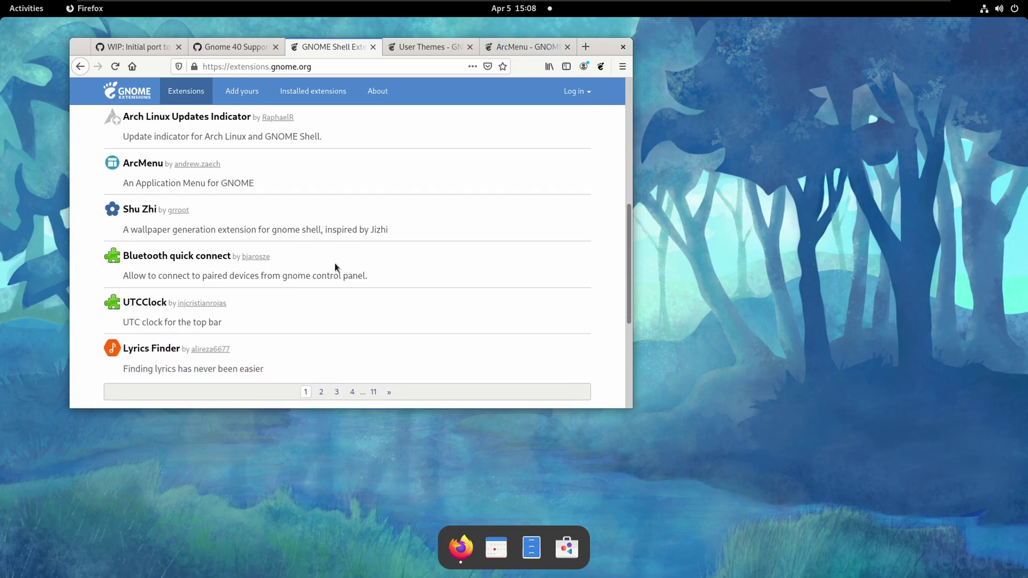
right_click(141, 210)
left_click(167, 221)
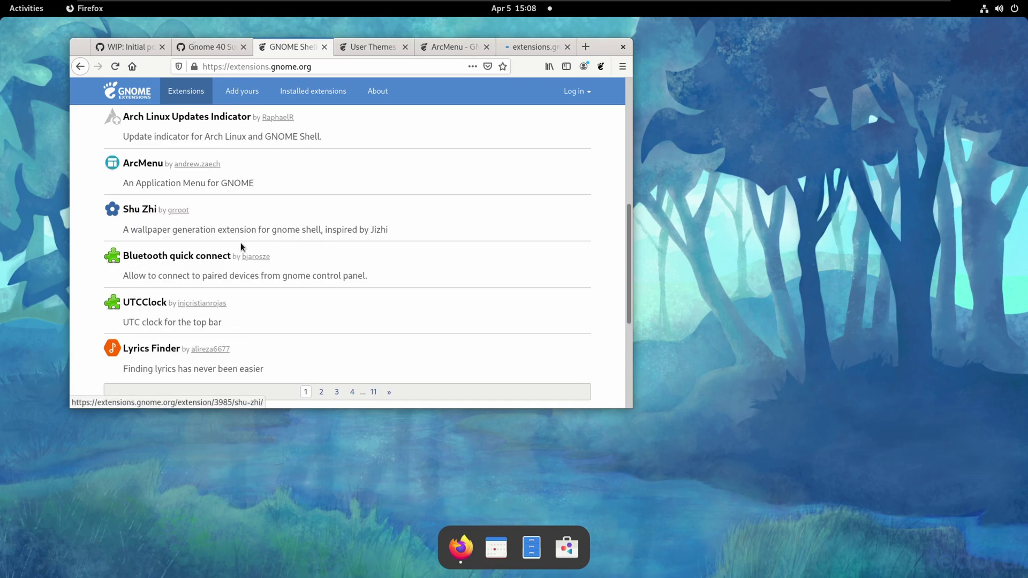
Search the extensions site for 'remove drop arrow'
scroll(352, 166, "up", 6)
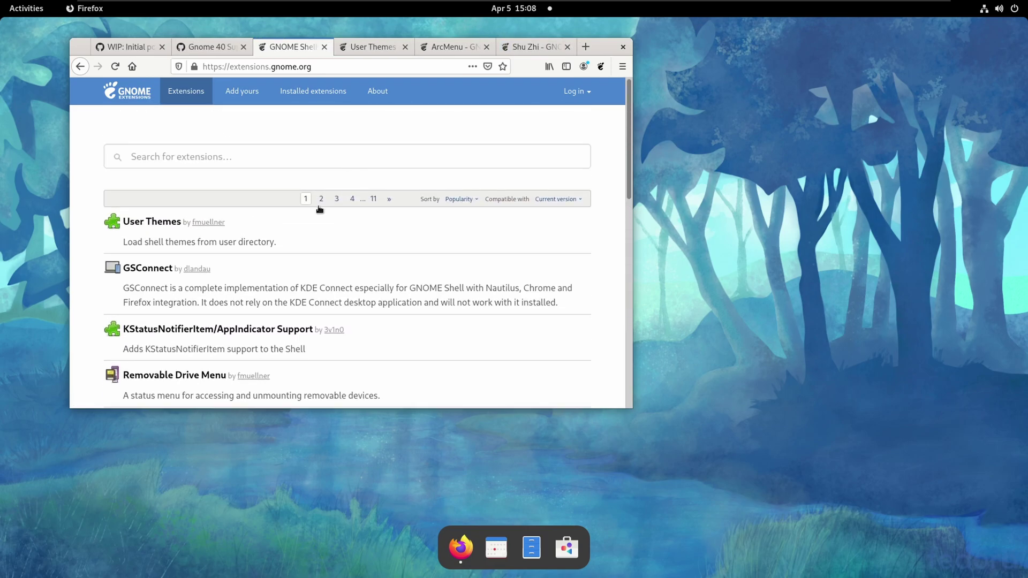
left_click(227, 156)
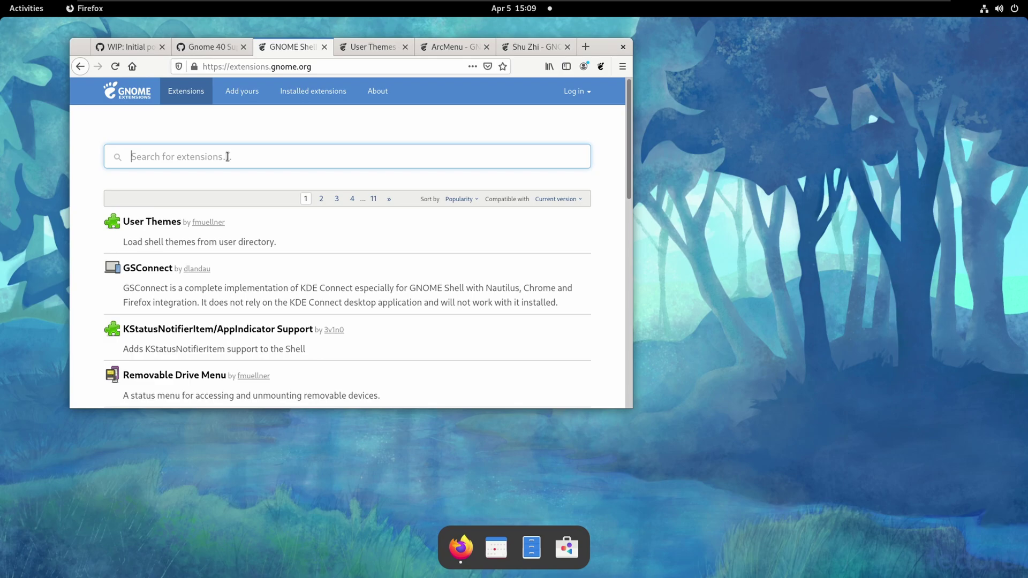
type("remove drop arrow")
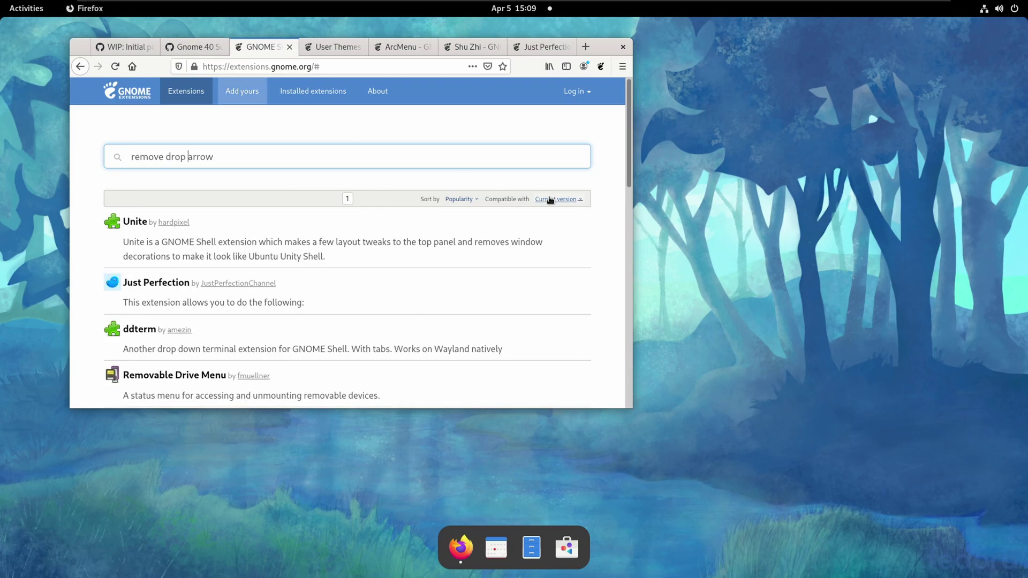
Install and switch on User Themes and ArcMenu from their tabs
key("ctrl+a")
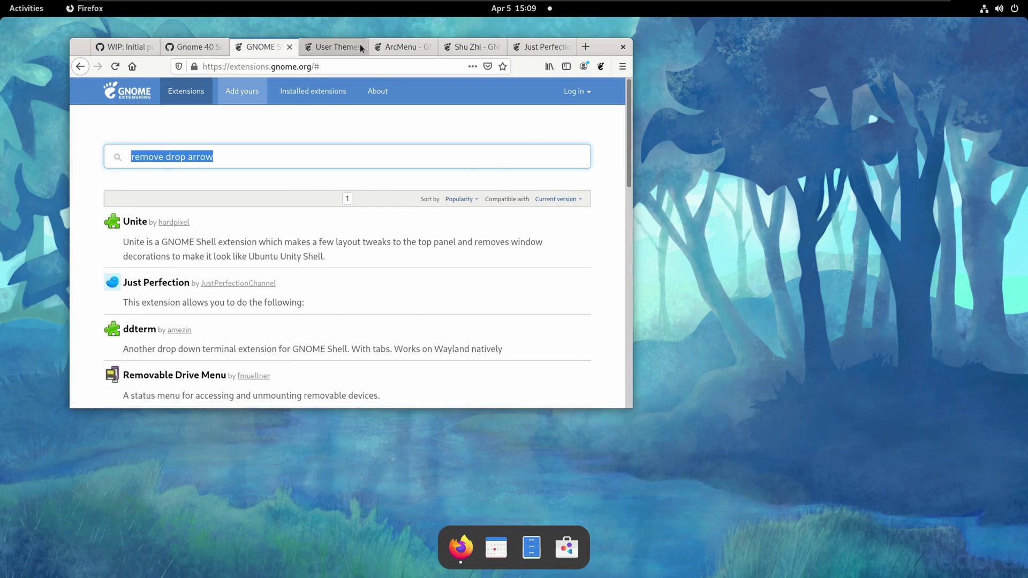
left_click(360, 45)
left_click(518, 155)
left_click(560, 320)
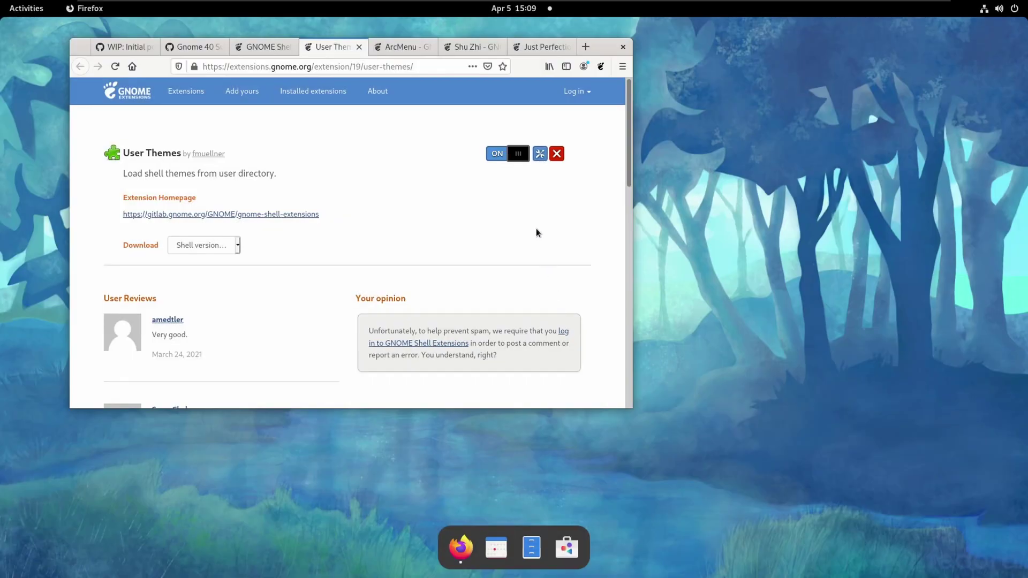
key("ctrl+Tab")
left_click(530, 163)
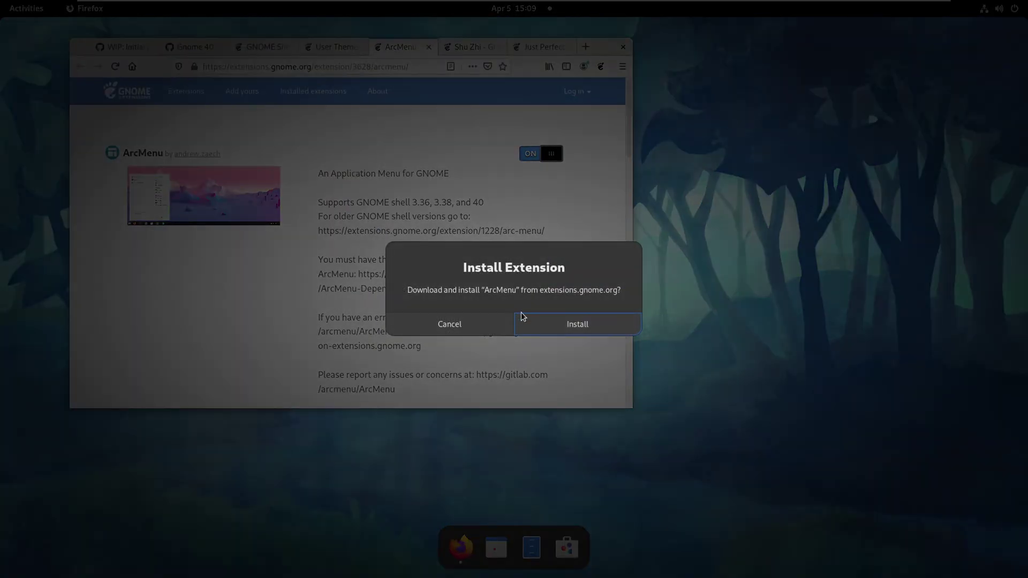
left_click(525, 318)
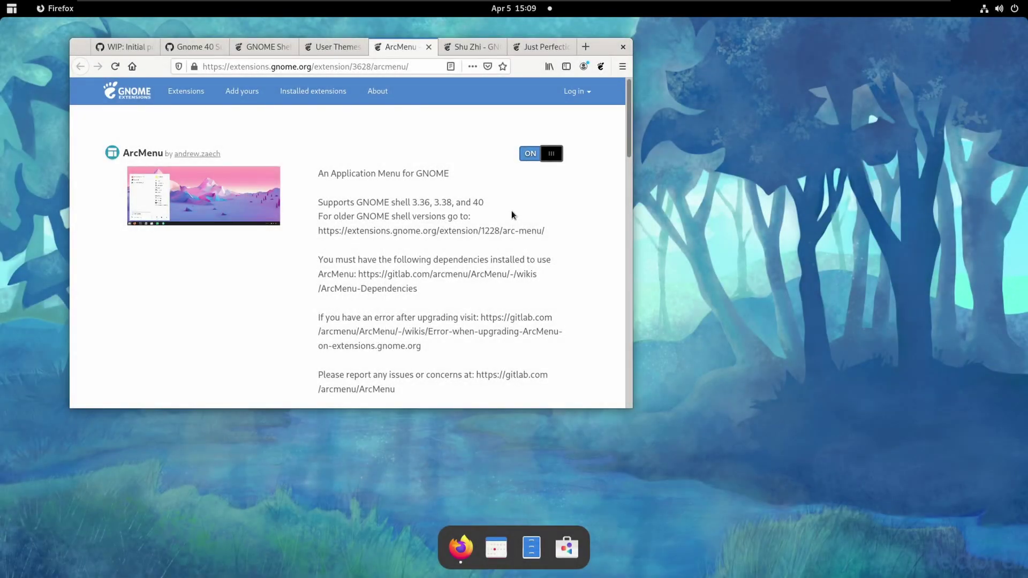
Install and switch on Shu Zhi and Just Perfection
key("ctrl+Tab")
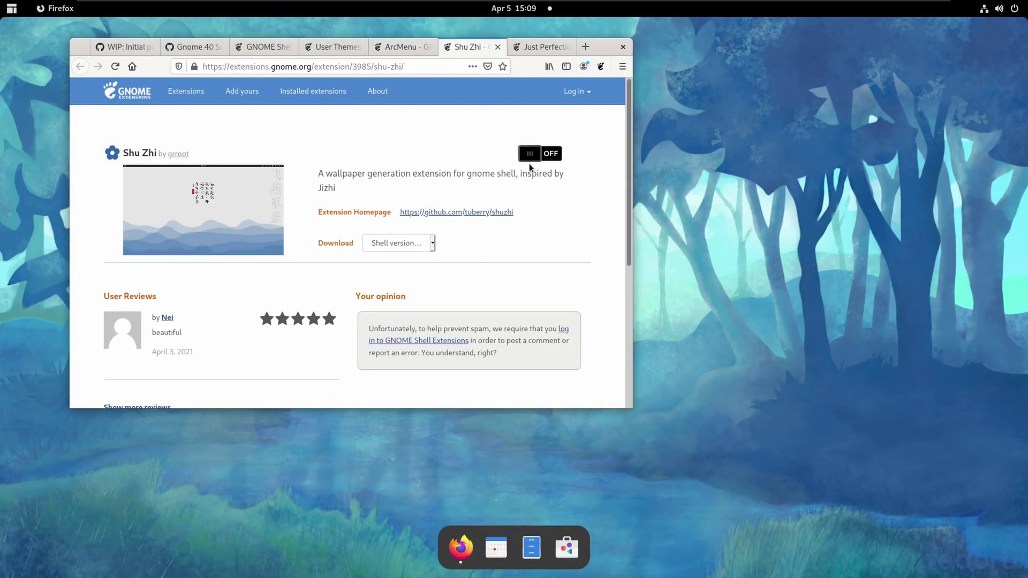
left_click(530, 160)
left_click(547, 326)
left_click_drag(596, 50, 598, 74)
left_click(527, 70)
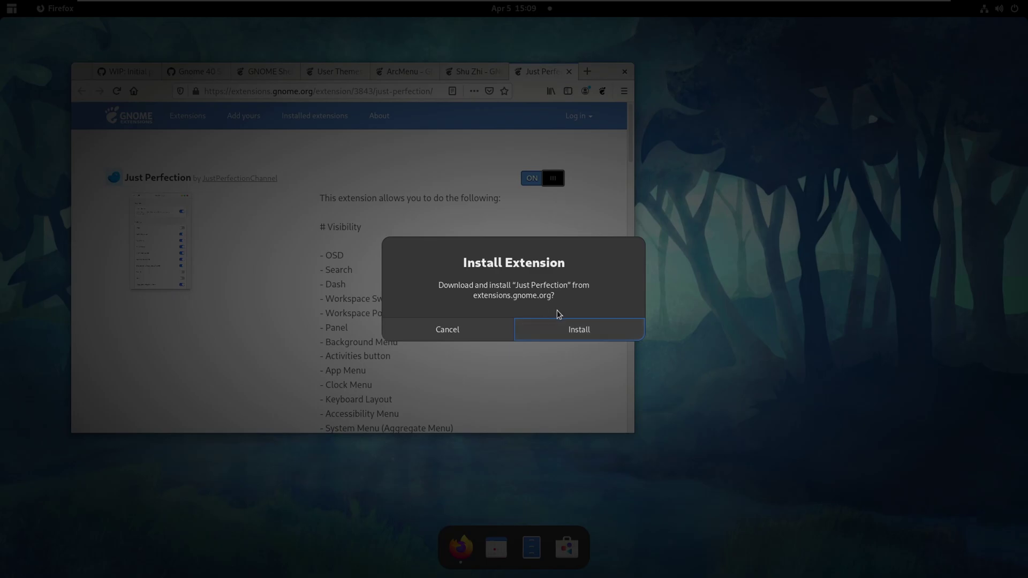
left_click(558, 329)
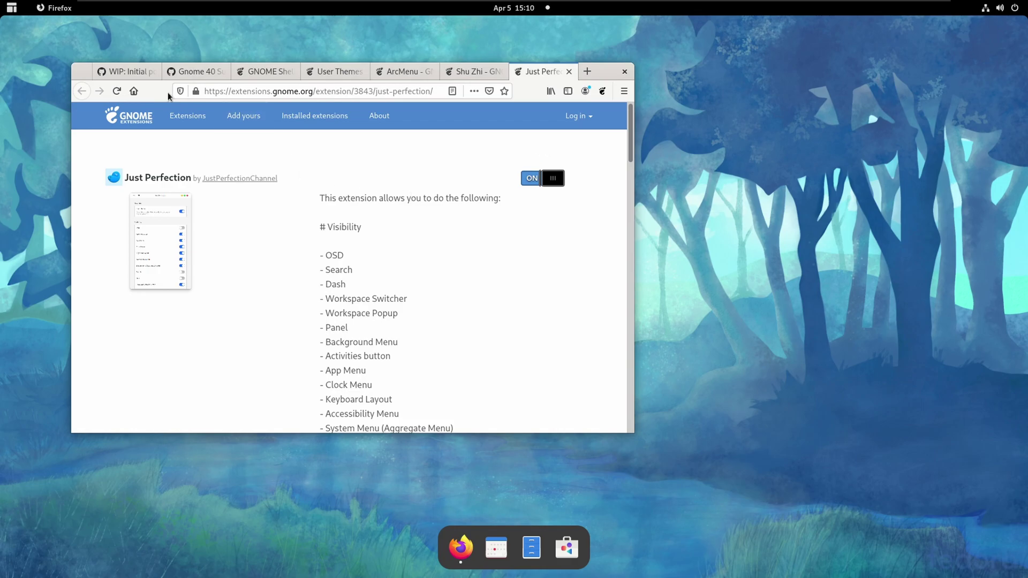
Search for 'fripp' and install Frippery Move Clock from a new tab
left_click(263, 72)
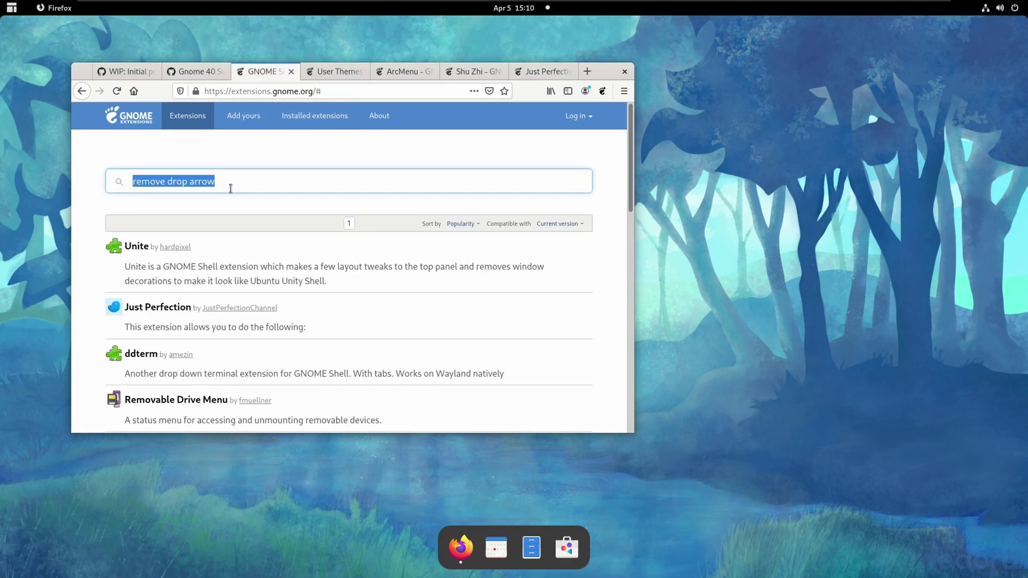
left_click(318, 175)
type("=")
key("BackSpace")
key("BackSpace")
key("BackSpace")
key("BackSpace")
key("BackSpace")
key("BackSpace")
key("BackSpace")
key("BackSpace")
key("BackSpace")
key("BackSpace")
key("BackSpace")
key("BackSpace")
key("BackSpace")
key("BackSpace")
key("BackSpace")
key("BackSpace")
key("BackSpace")
key("BackSpace")
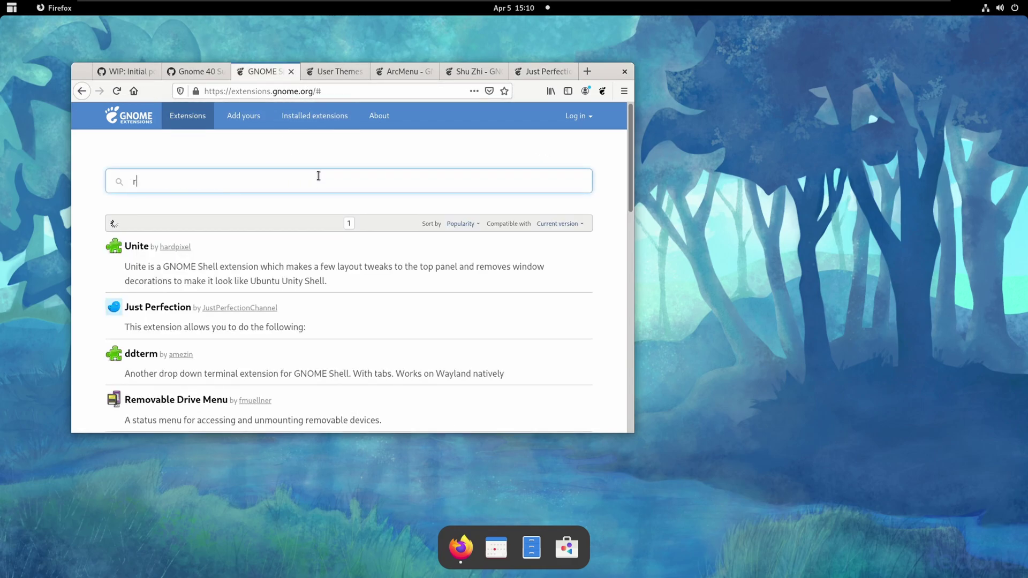
type("fripp")
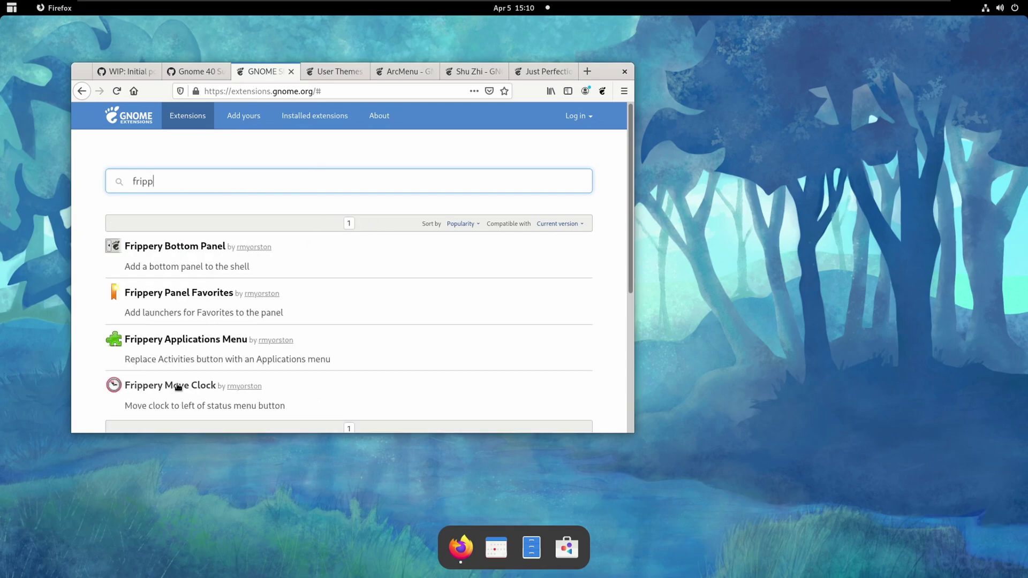
right_click(180, 385)
left_click(207, 391)
left_click(307, 72)
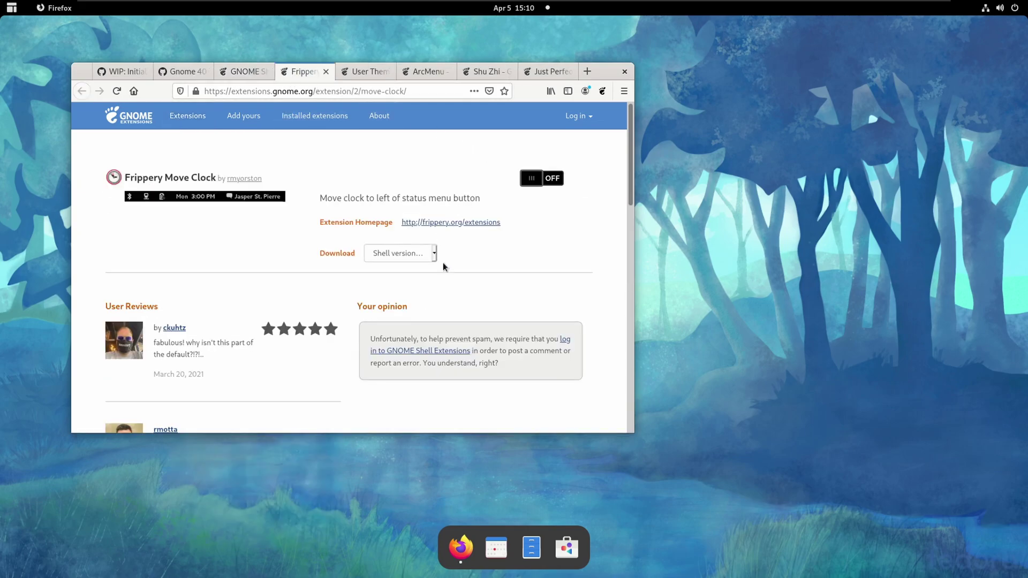
left_click(541, 178)
left_click(551, 323)
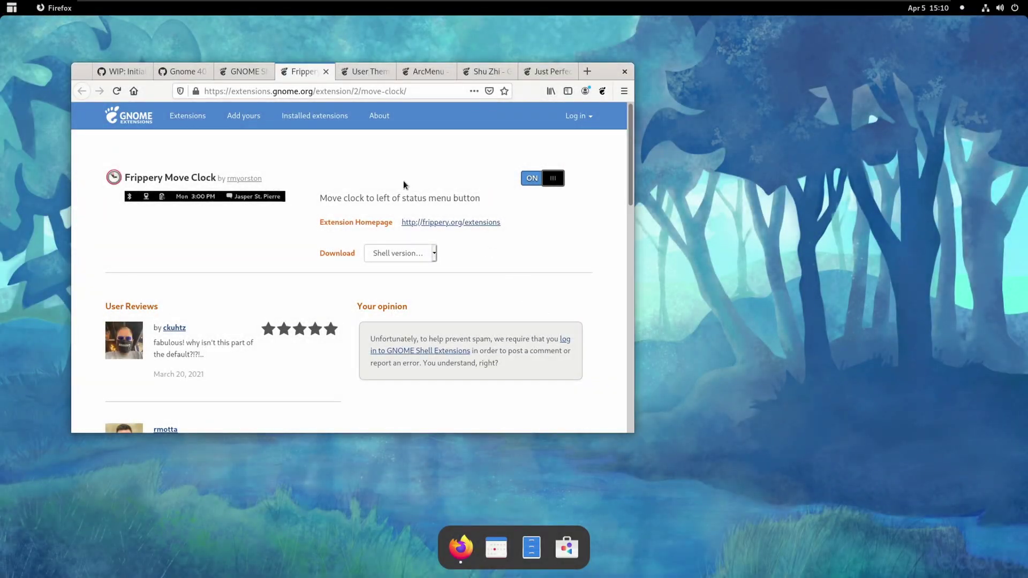
Search 'gnome trans' and install Dynamic Panel Transparency from a new tab
left_click(245, 88)
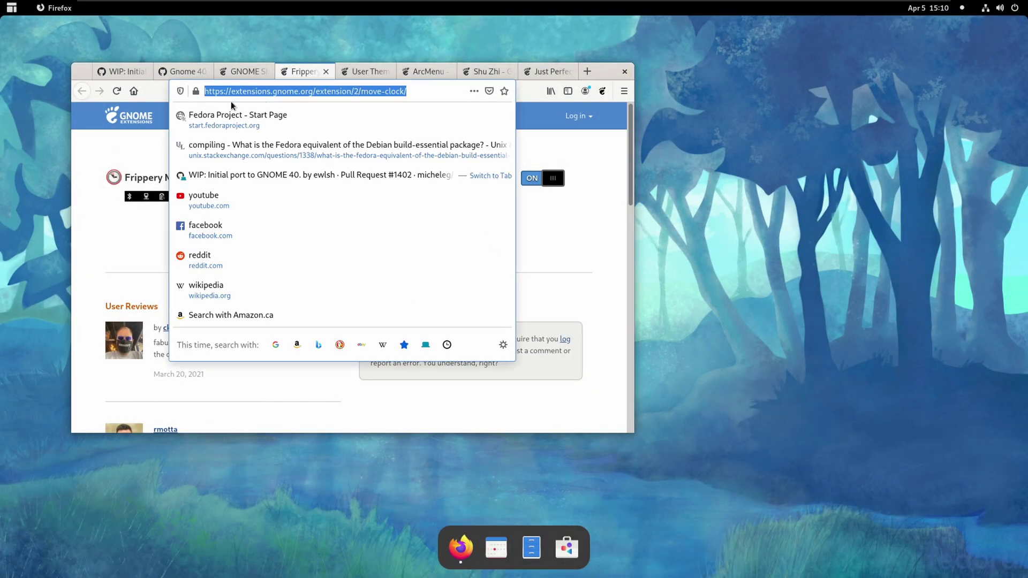
left_click(240, 75)
double_click(142, 181)
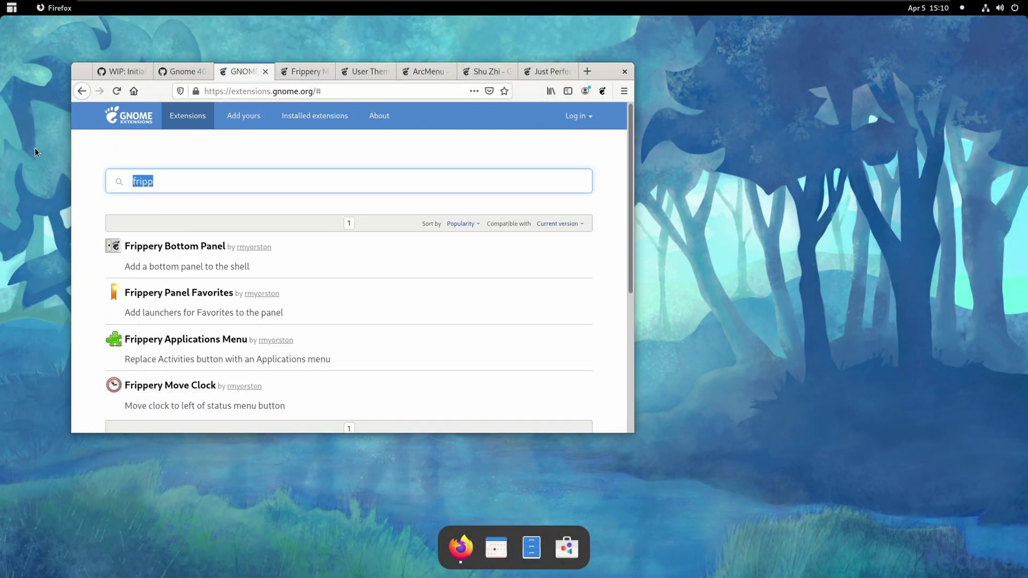
key("BackSpace")
type("gnome tr")
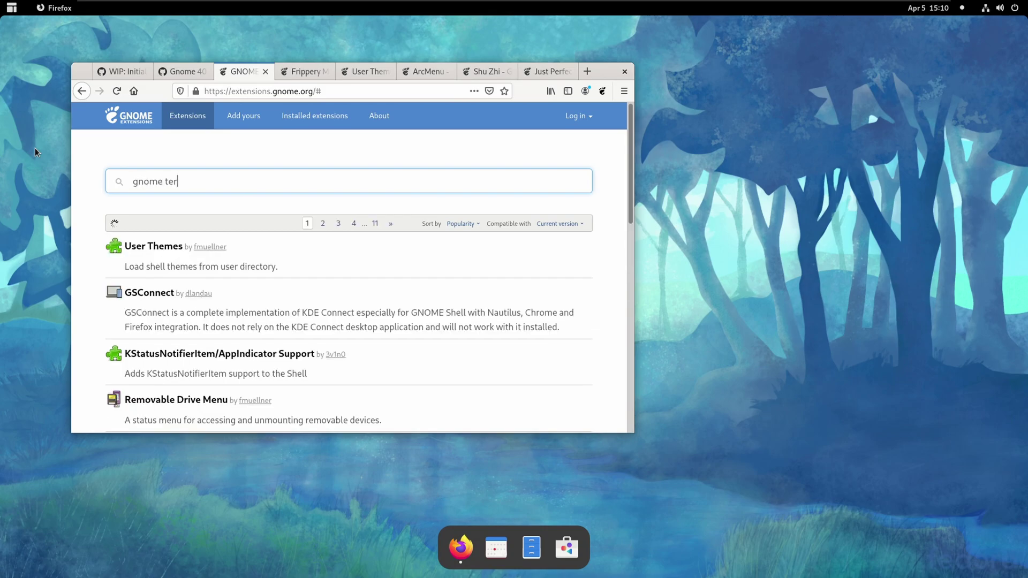
type("ans")
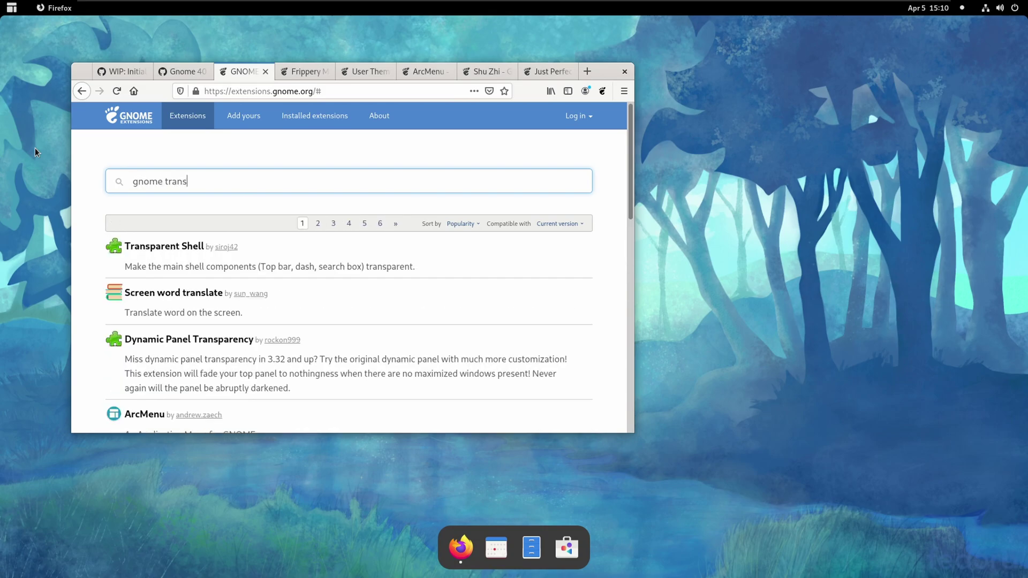
scroll(256, 303, "down", 5)
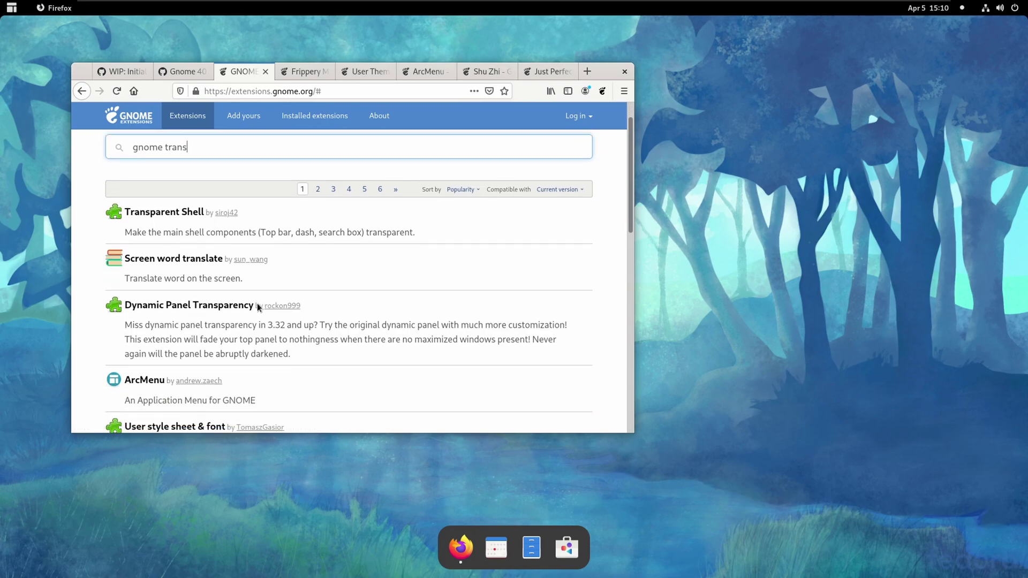
scroll(256, 303, "up", 2)
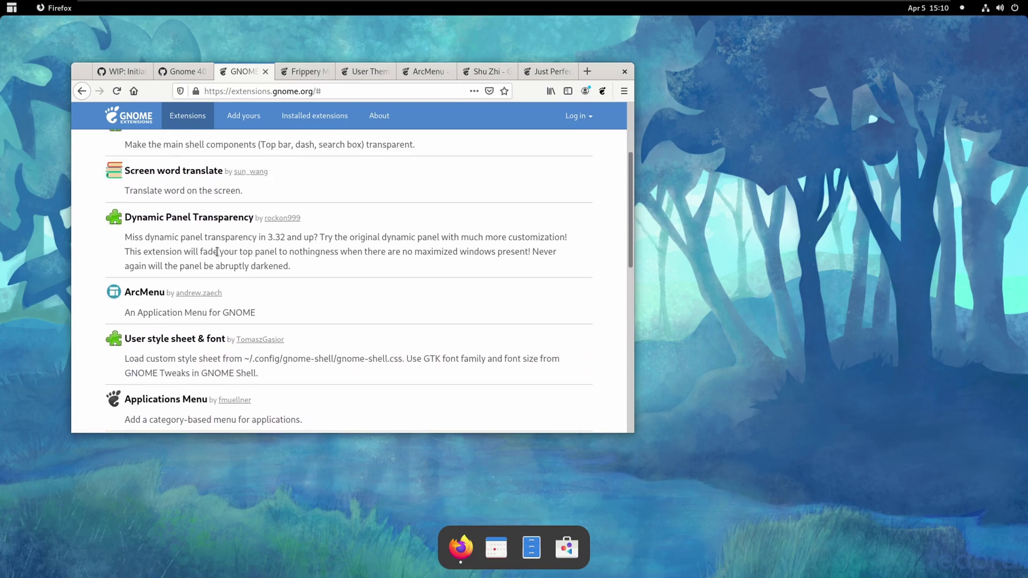
right_click(194, 217)
left_click(212, 223)
left_click(279, 71)
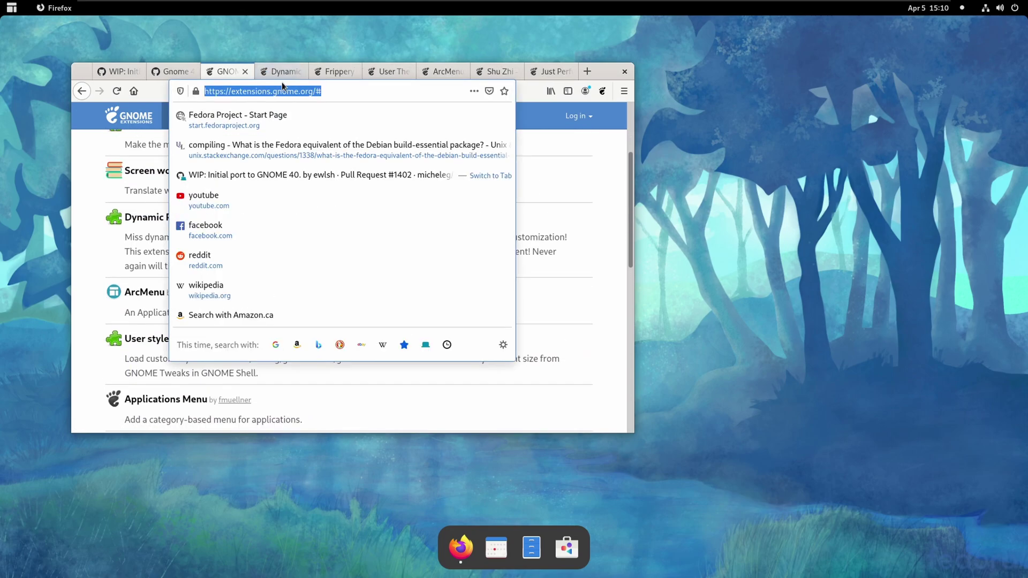
left_click(542, 178)
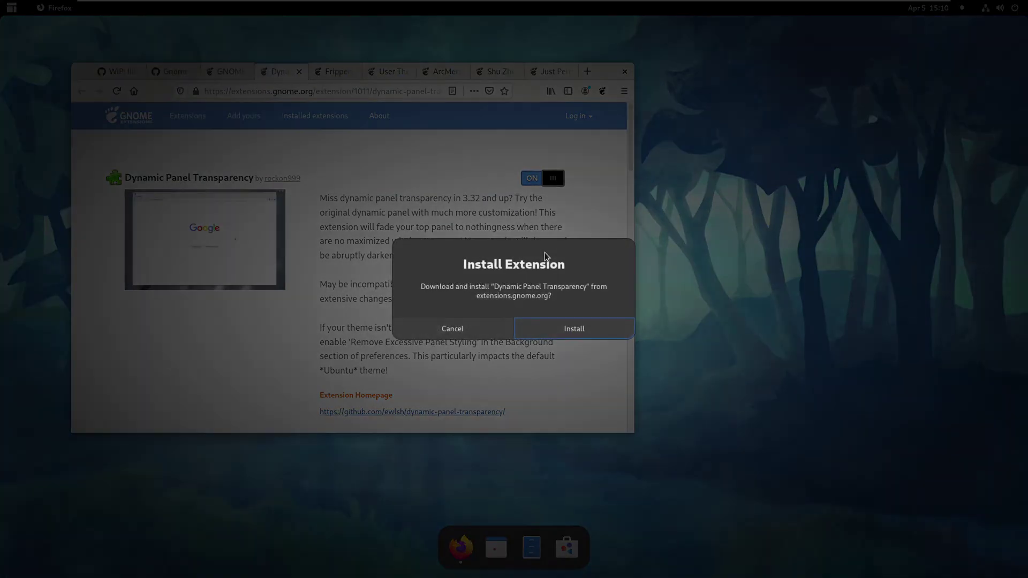
left_click(554, 321)
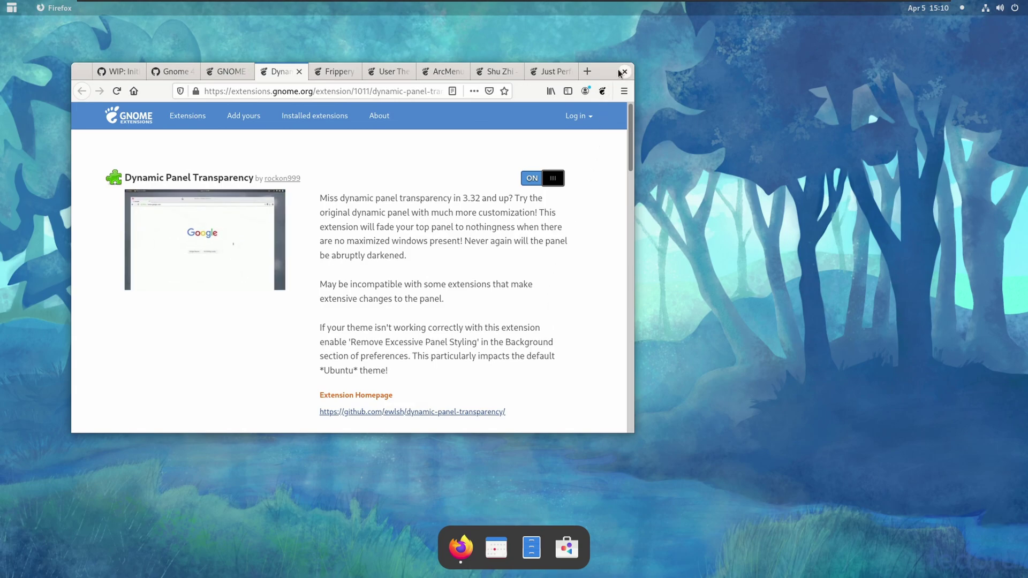
Search the extensions site for 'sound', then trim the term by one letter
left_click(215, 80)
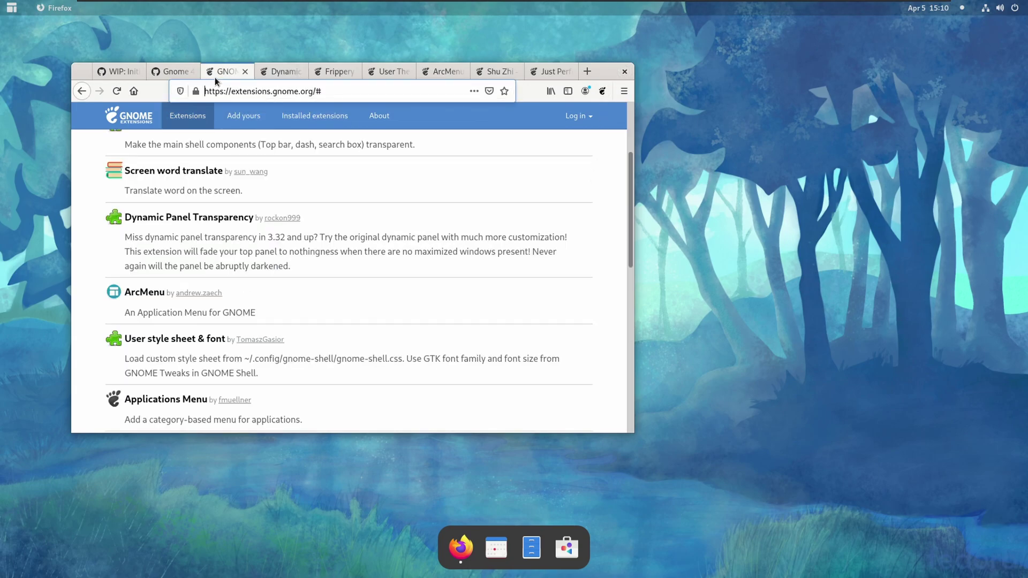
scroll(224, 137, "up", 3)
left_click_drag(239, 179, 48, 161)
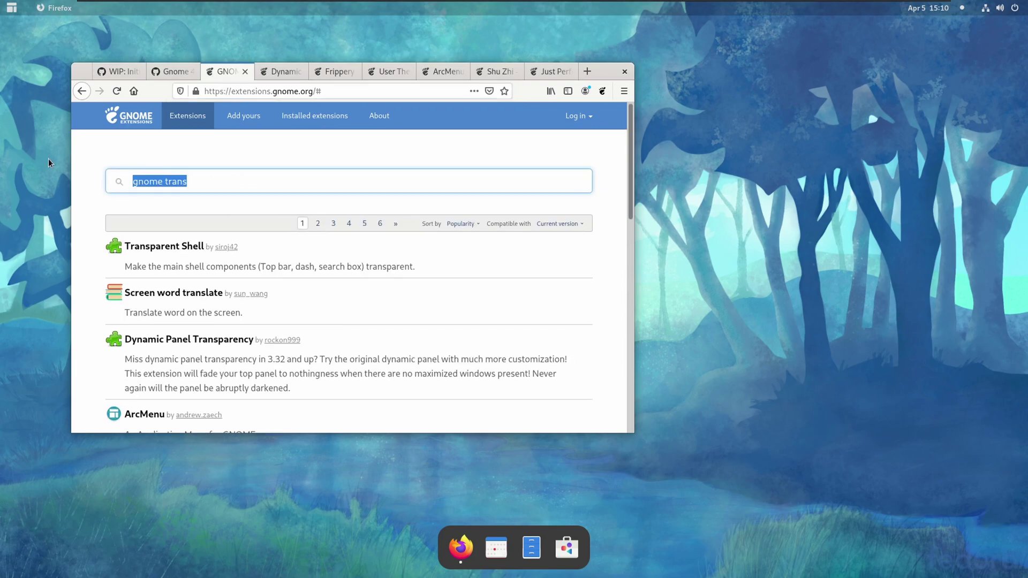
type("sound")
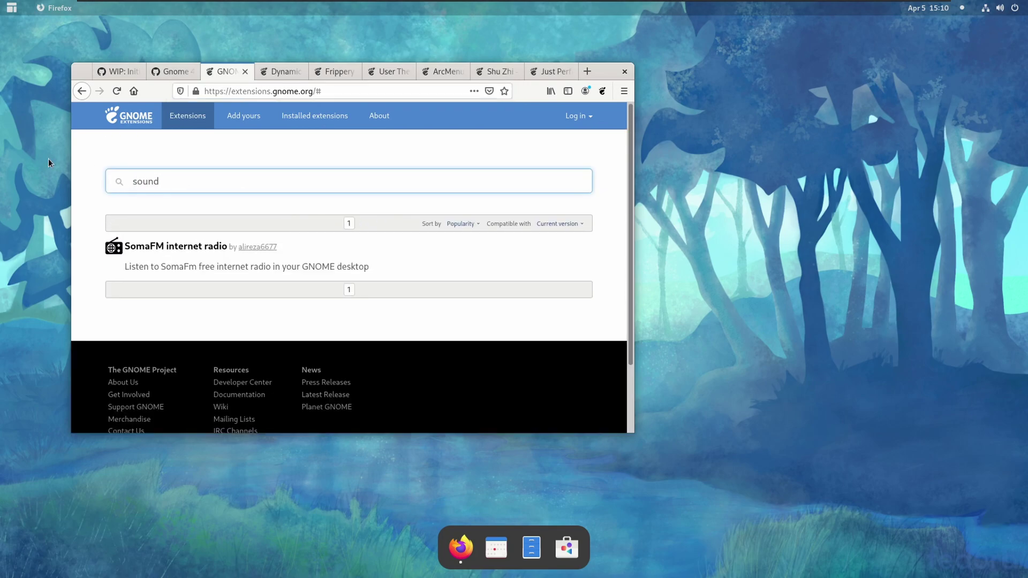
key("BackSpace")
key("BackSpace")
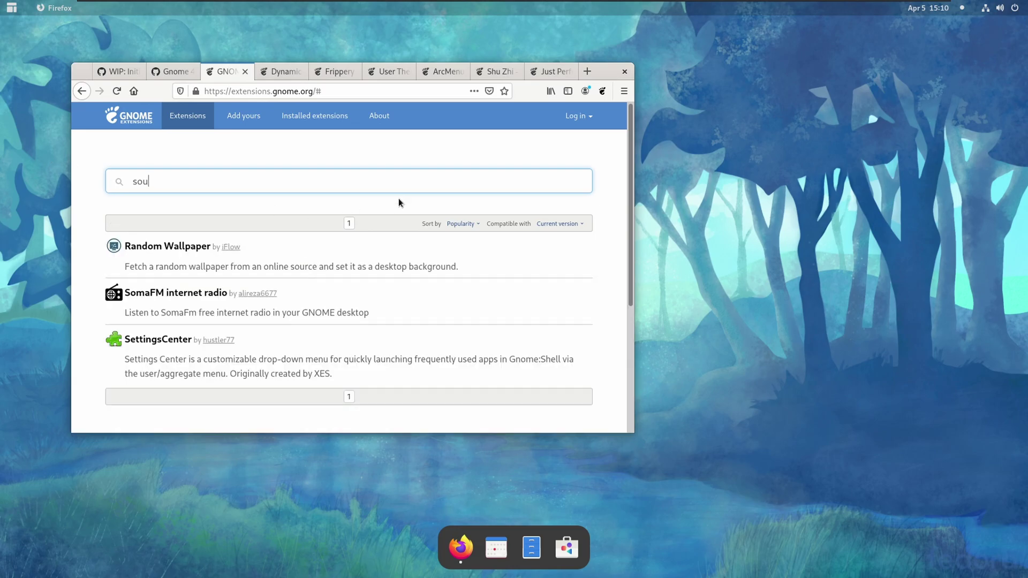
Check the system status menu, then quit Firefox, closing all nine tabs
left_click(998, 13)
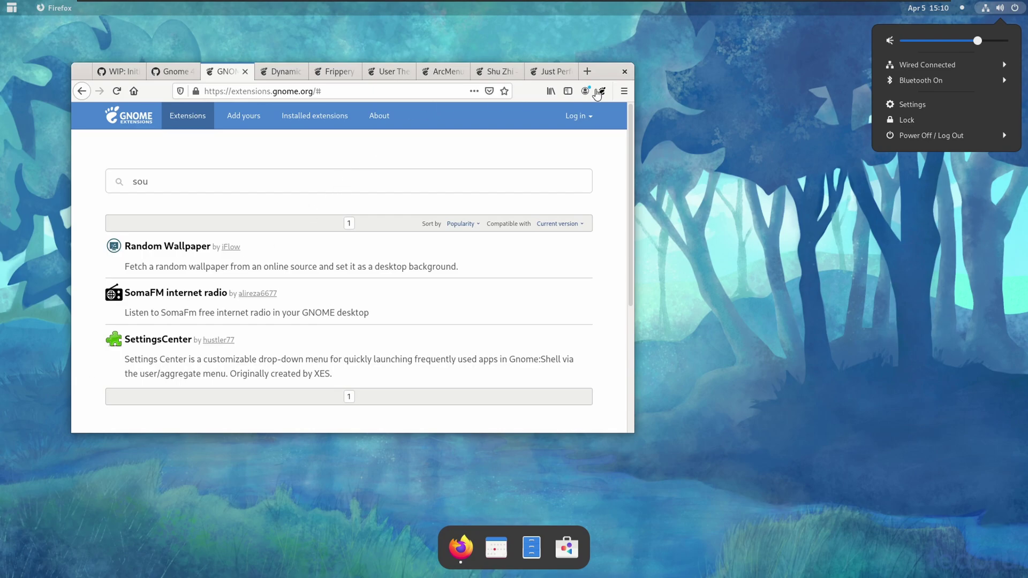
left_click(599, 192)
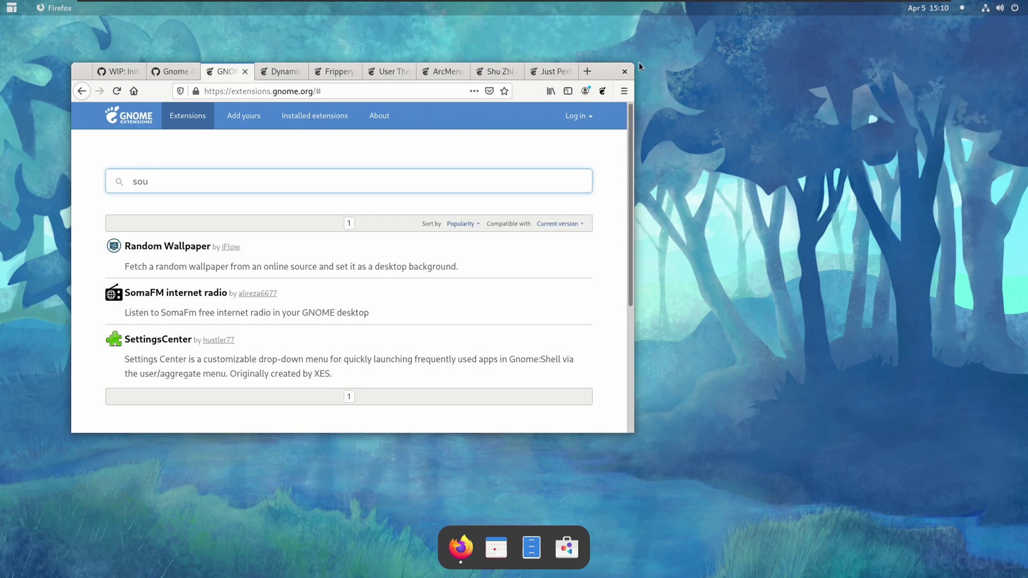
left_click(625, 71)
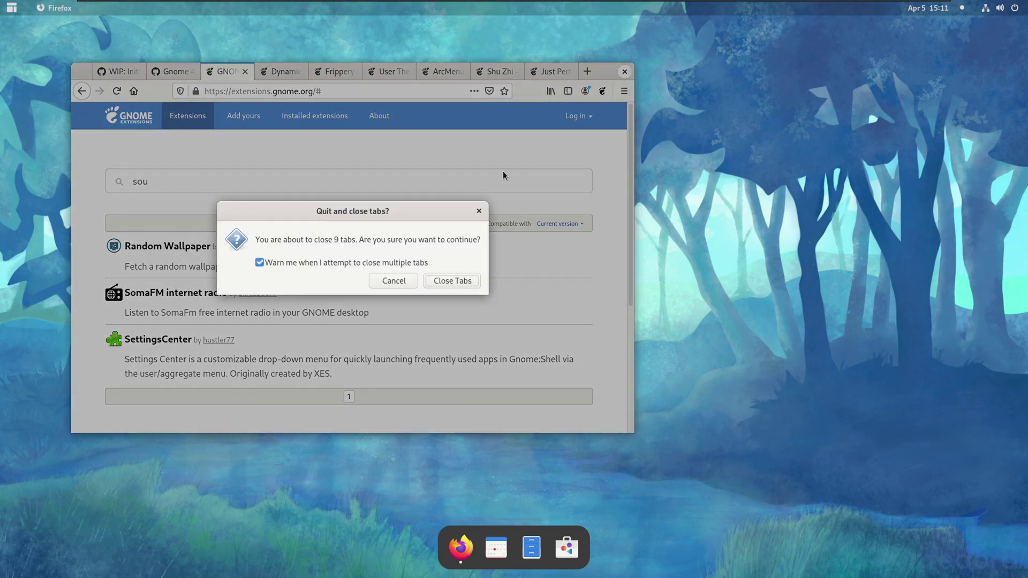
left_click(452, 280)
Launch Extensions via the app menu search 'ex' and open Dynamic Panel Transparency settings
left_click(11, 8)
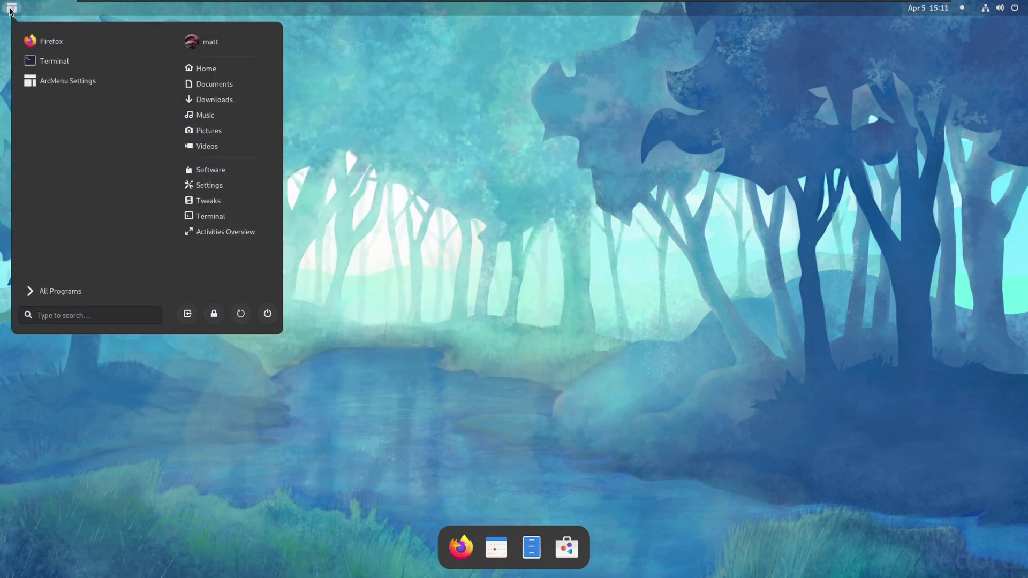
type("ex")
key("Return")
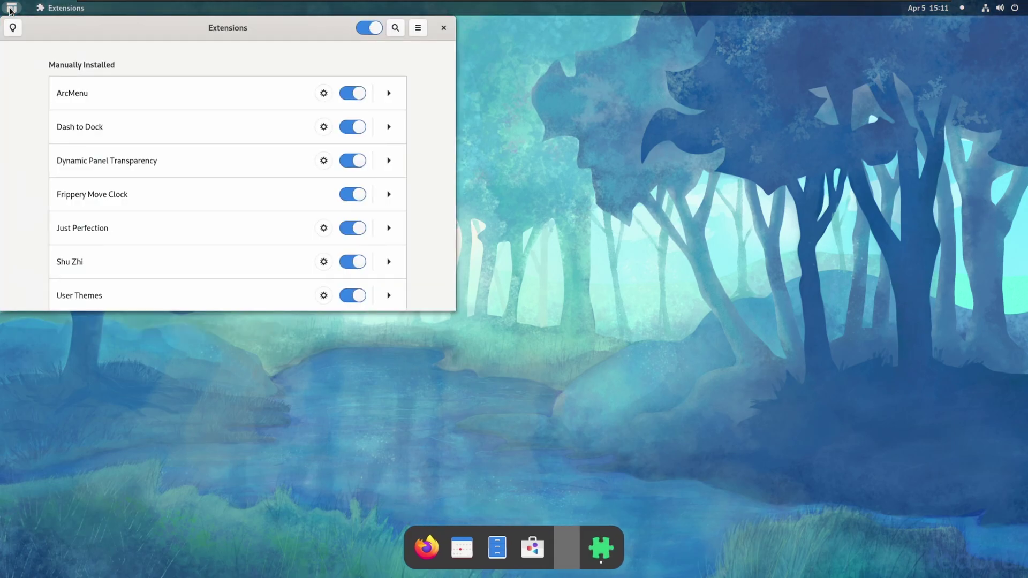
left_click_drag(89, 28, 283, 92)
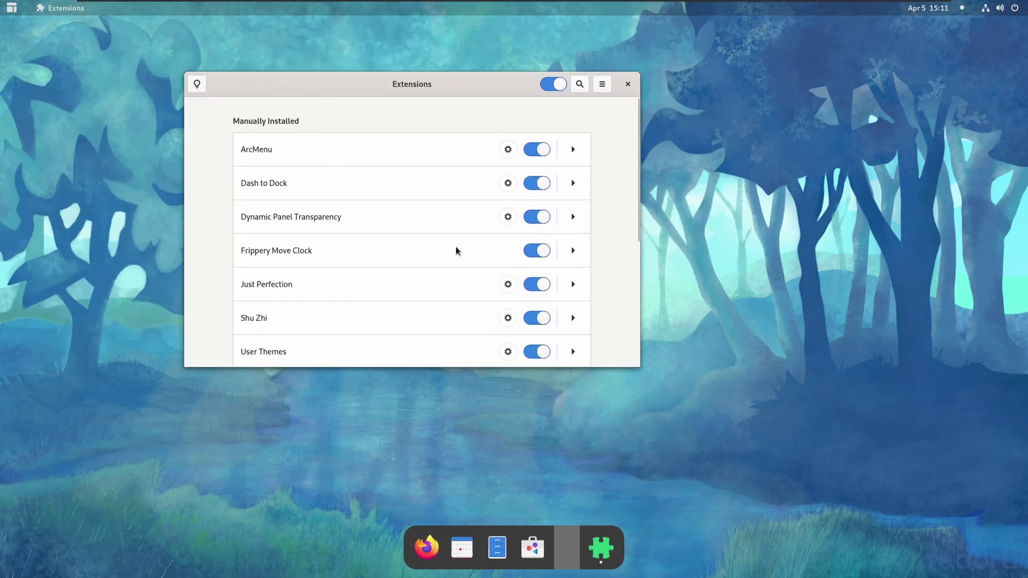
scroll(455, 246, "down", 1)
left_click(501, 183)
On the Background tab, set maximized and unmaximized panel opacity both to 62%
left_click(335, 56)
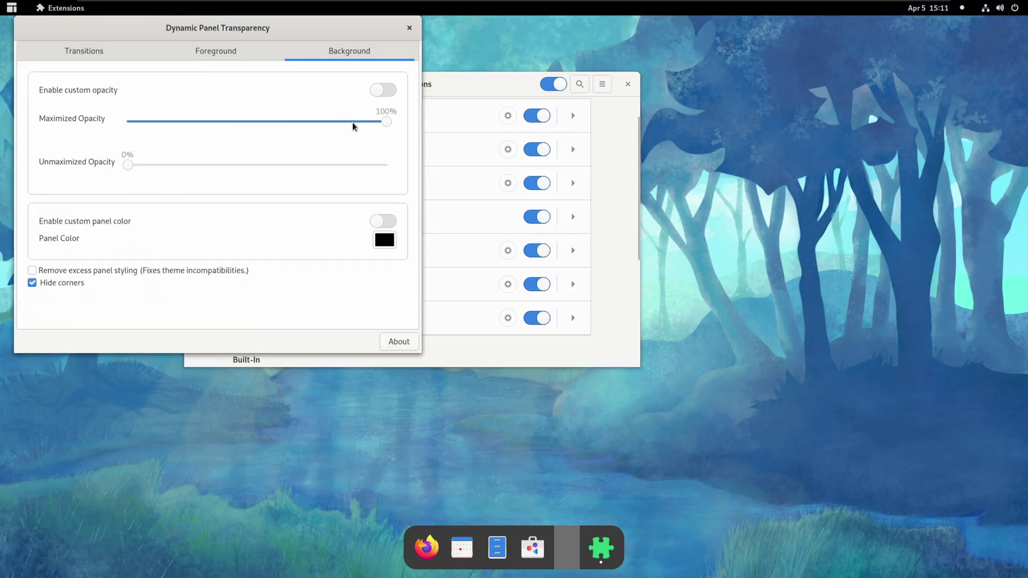
left_click_drag(388, 124, 289, 126)
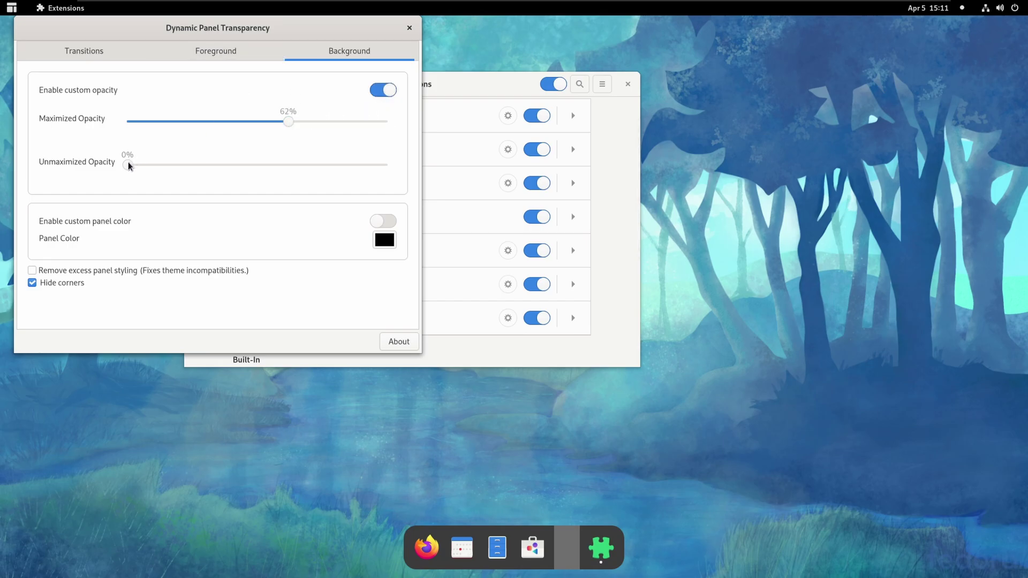
left_click_drag(128, 165, 291, 167)
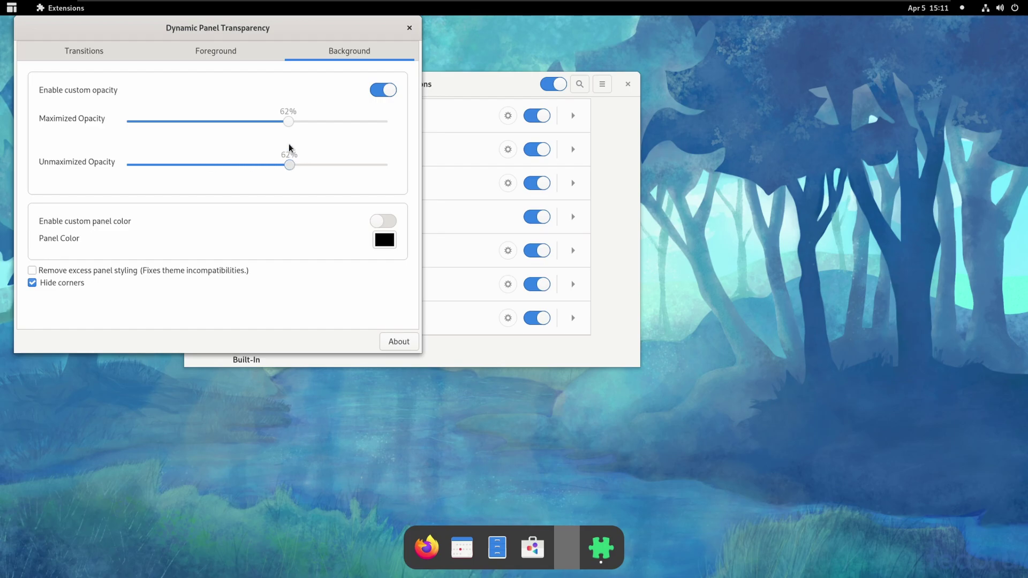
left_click_drag(275, 34, 359, 145)
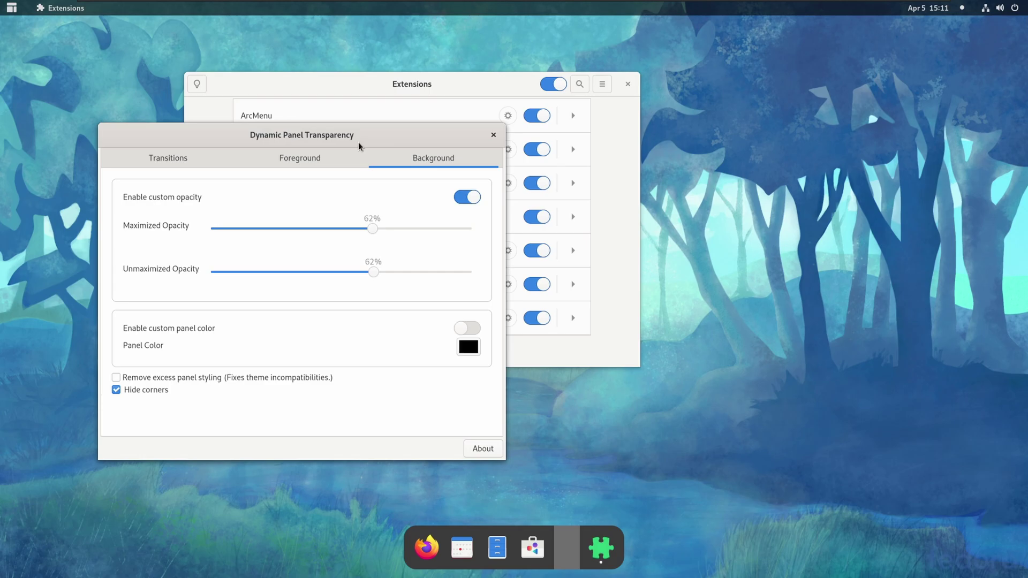
Enable 'Remove excess panel styling' and icon shadowing, then review Transitions and return to Background
left_click(252, 378)
left_click(279, 167)
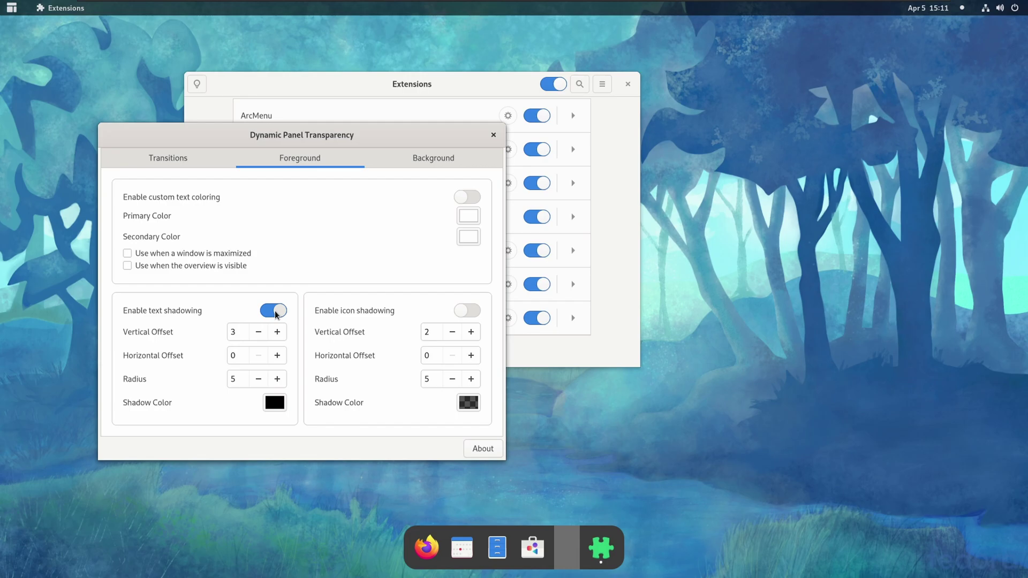
left_click(468, 311)
left_click(188, 155)
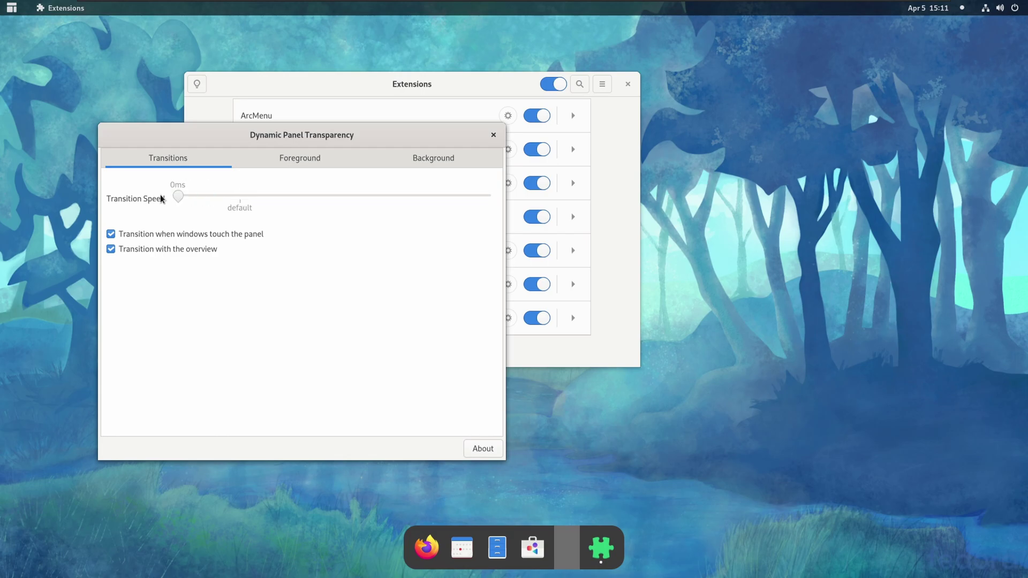
left_click(406, 154)
left_click_drag(406, 136, 345, 113)
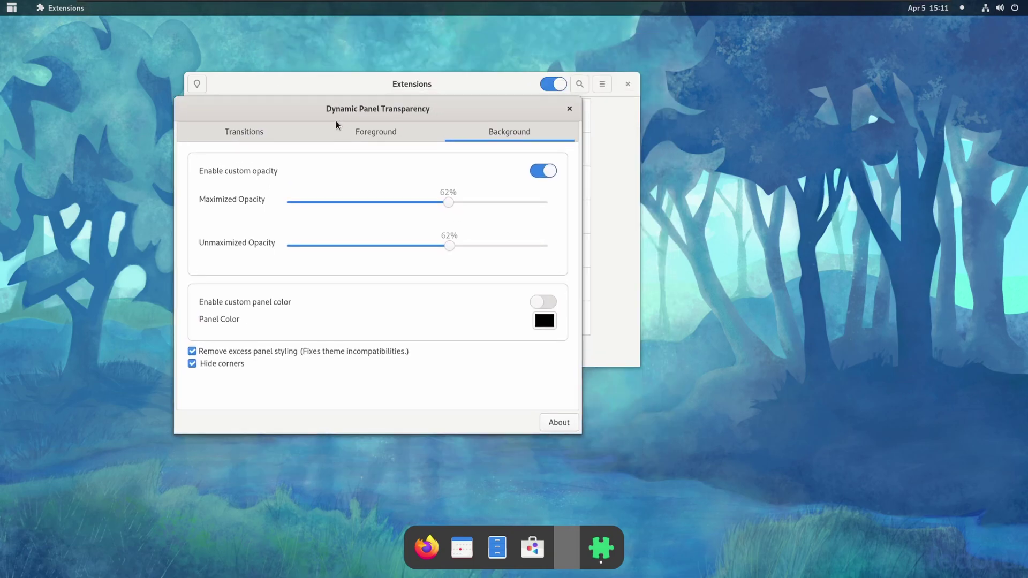
Close Dynamic Panel Transparency settings and turn off the App Menu in Just Perfection
left_click(570, 110)
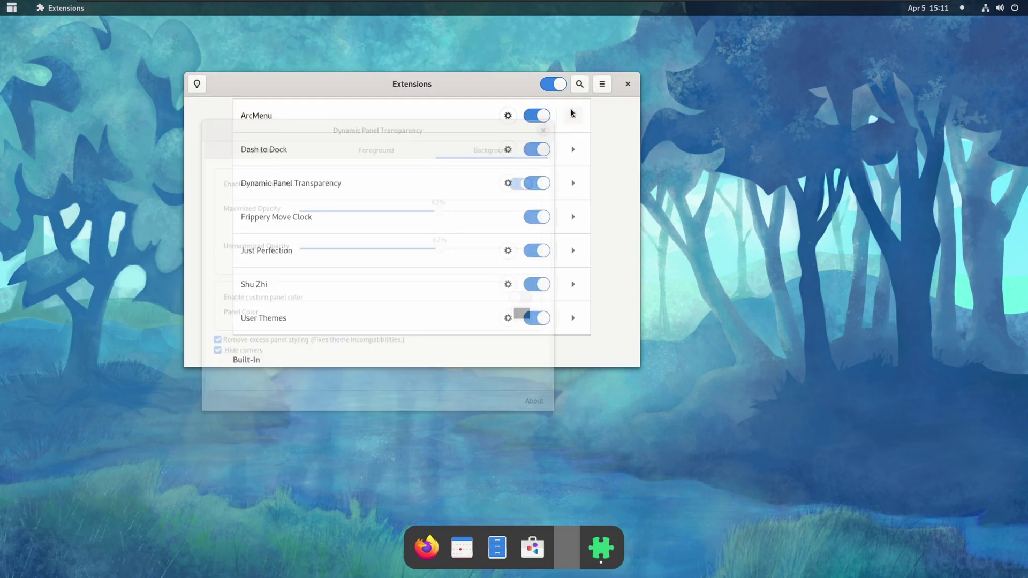
left_click(508, 250)
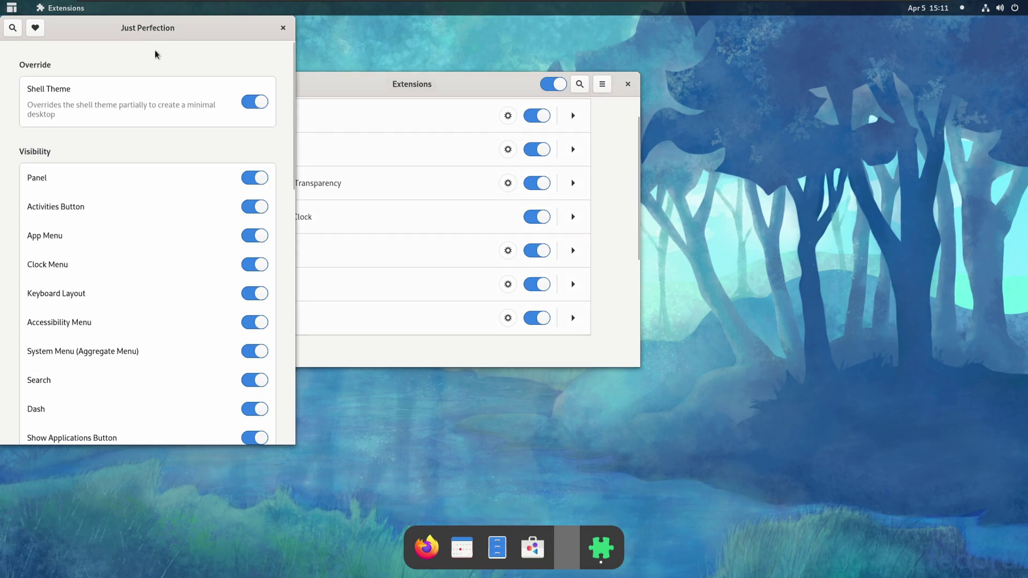
left_click_drag(172, 62, 326, 140)
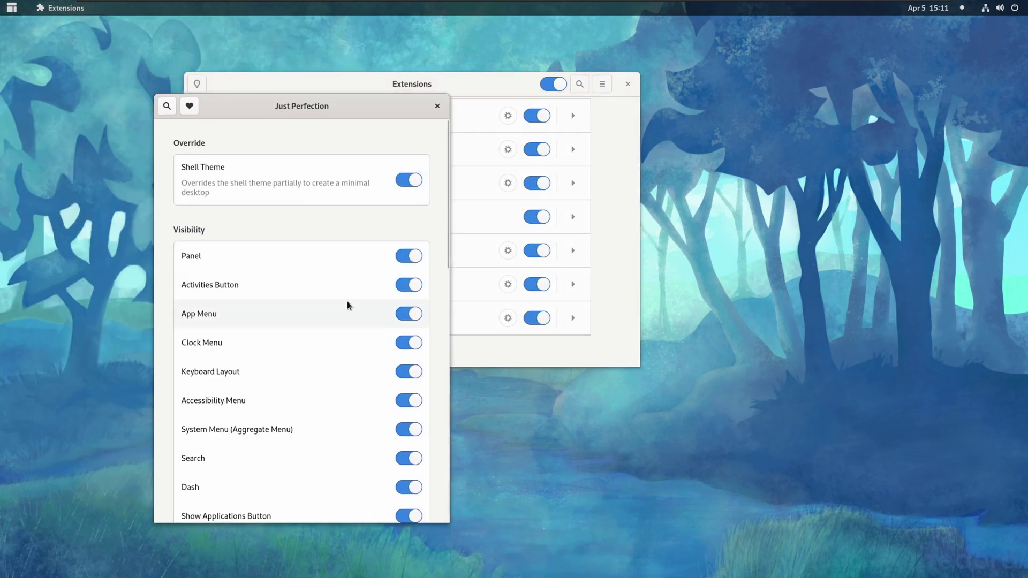
left_click(408, 315)
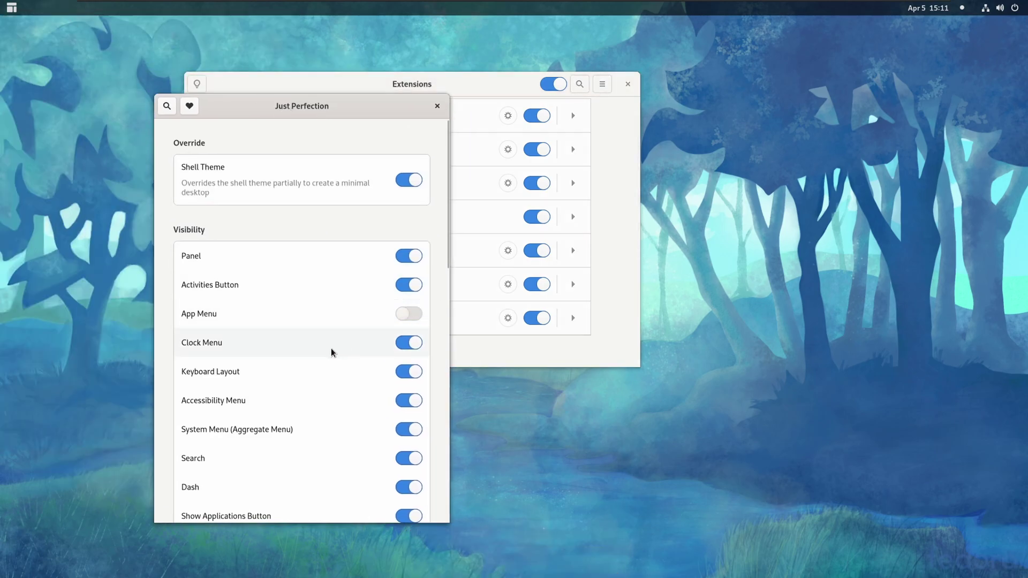
Scroll through the Just Perfection options and back to the top, then close its settings
scroll(231, 375, "down", 5)
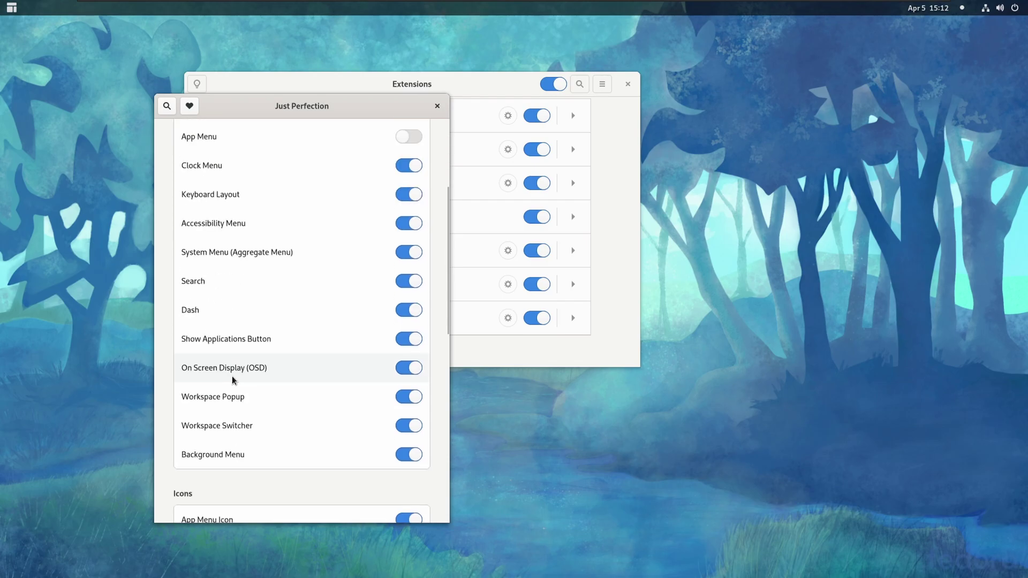
scroll(232, 376, "down", 3)
scroll(233, 376, "down", 8)
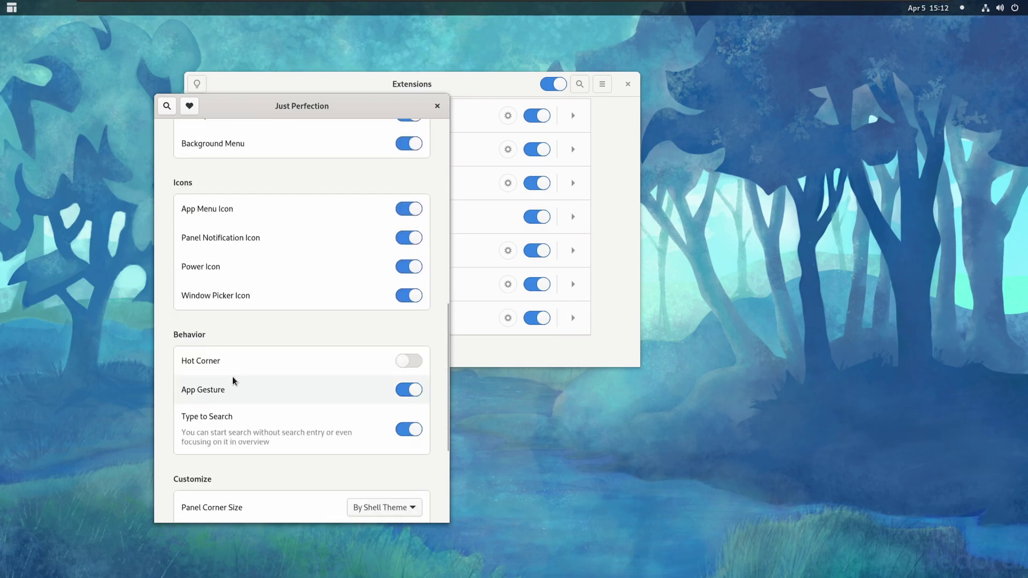
scroll(232, 377, "down", 5)
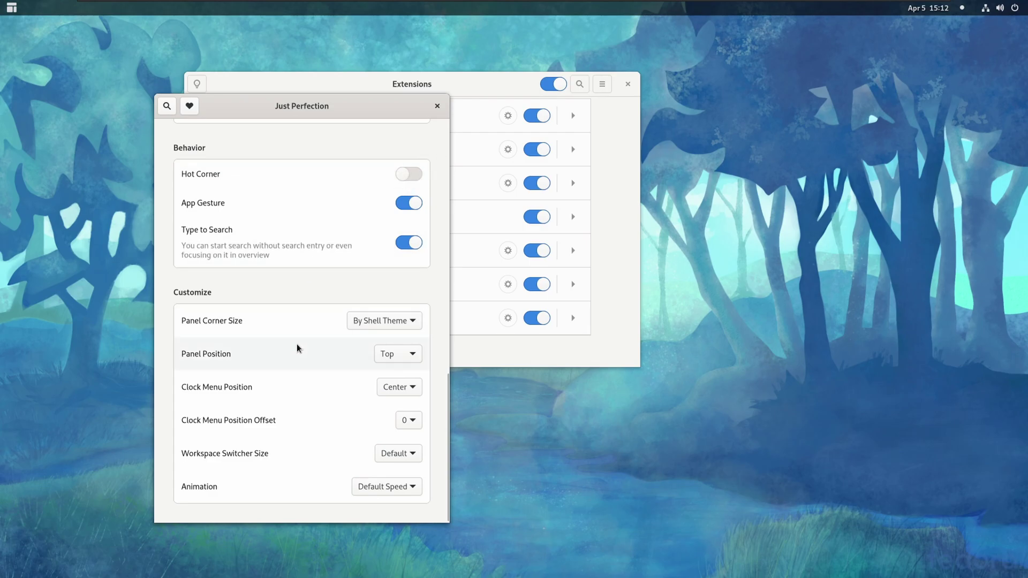
scroll(297, 343, "up", 5)
scroll(301, 337, "up", 3)
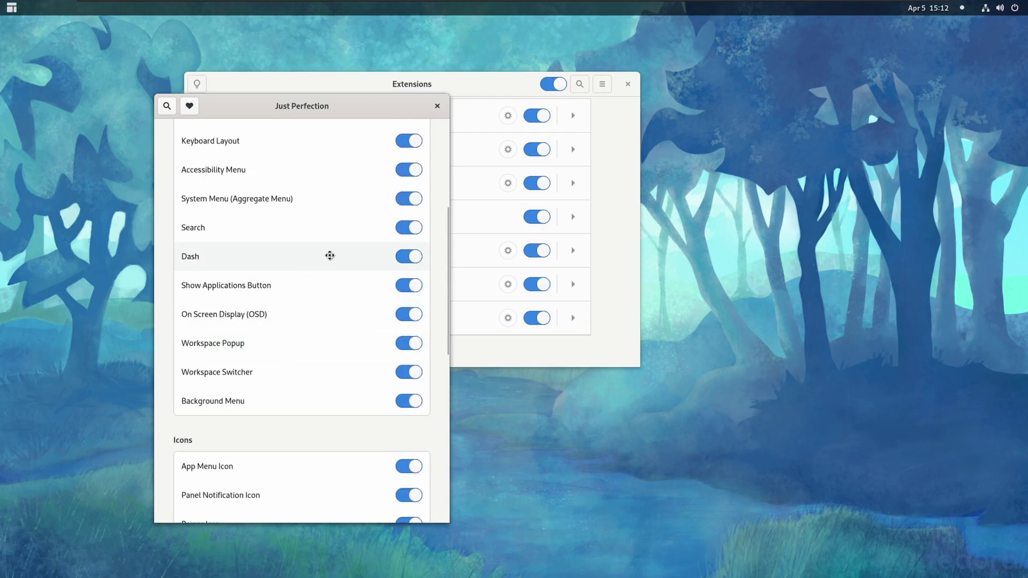
scroll(329, 255, "up", 4)
left_click(437, 106)
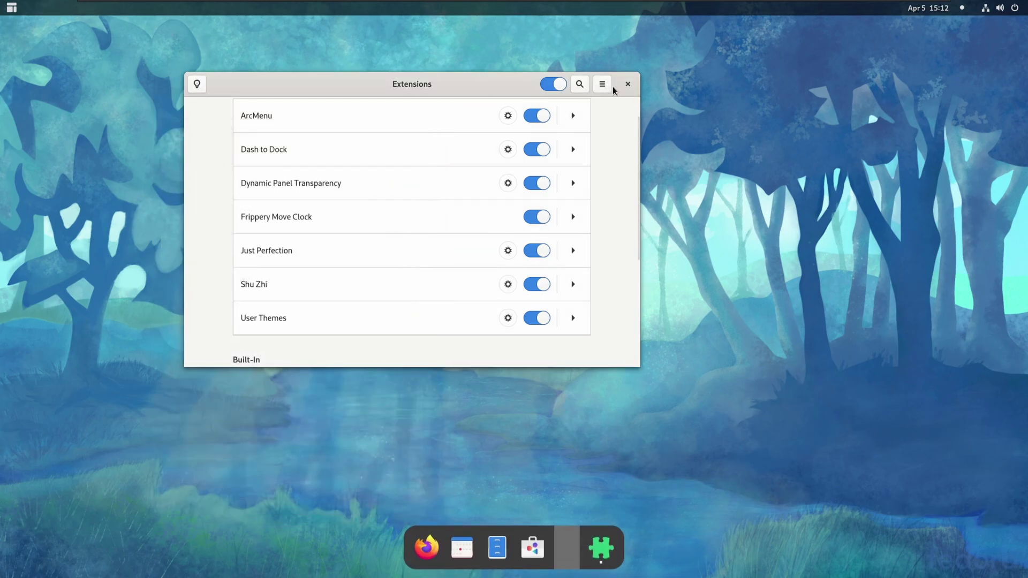
Close Extensions, toggle the activities overview and view the app grid
left_click(627, 85)
key("super")
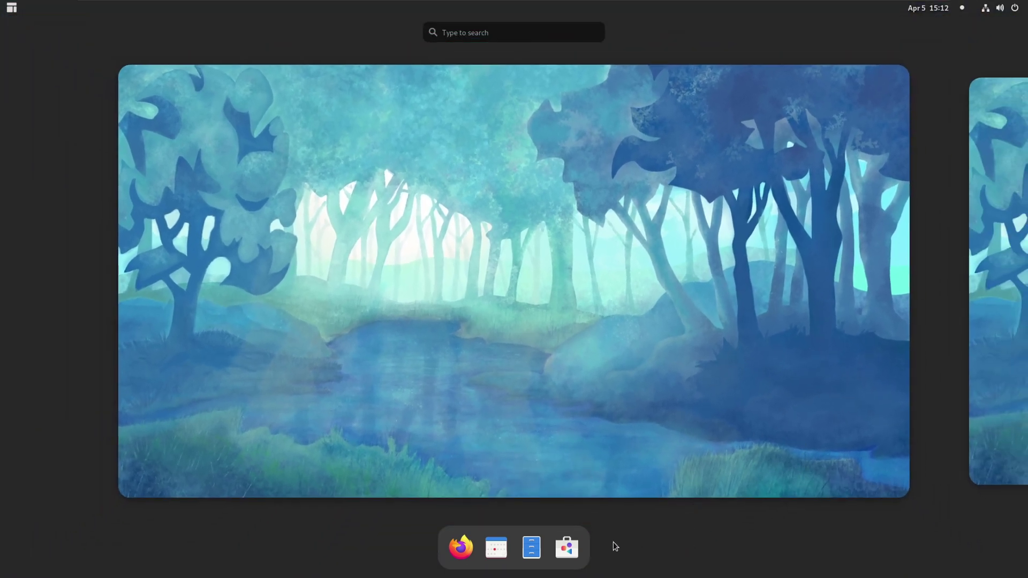
key("super")
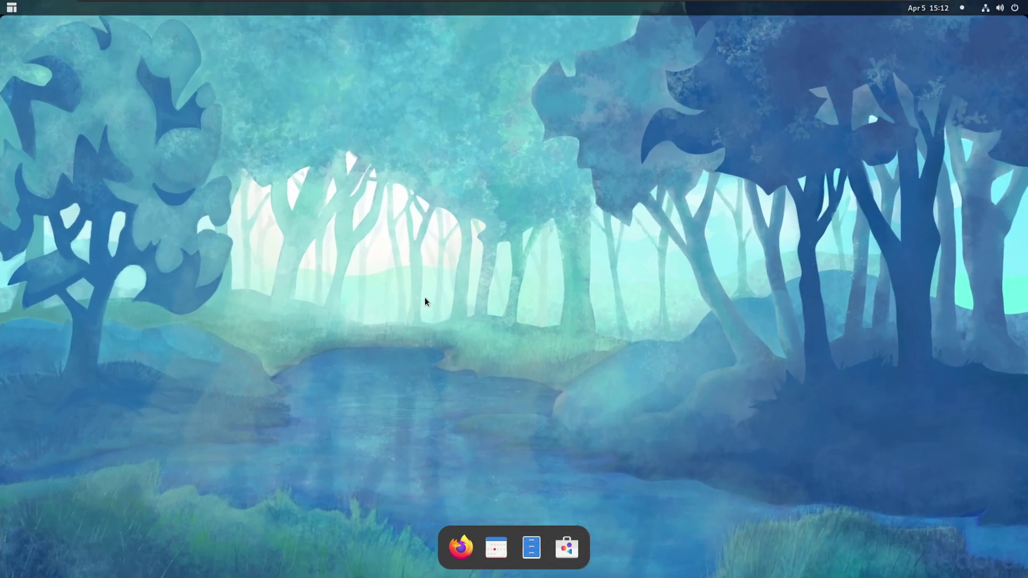
key("super+a")
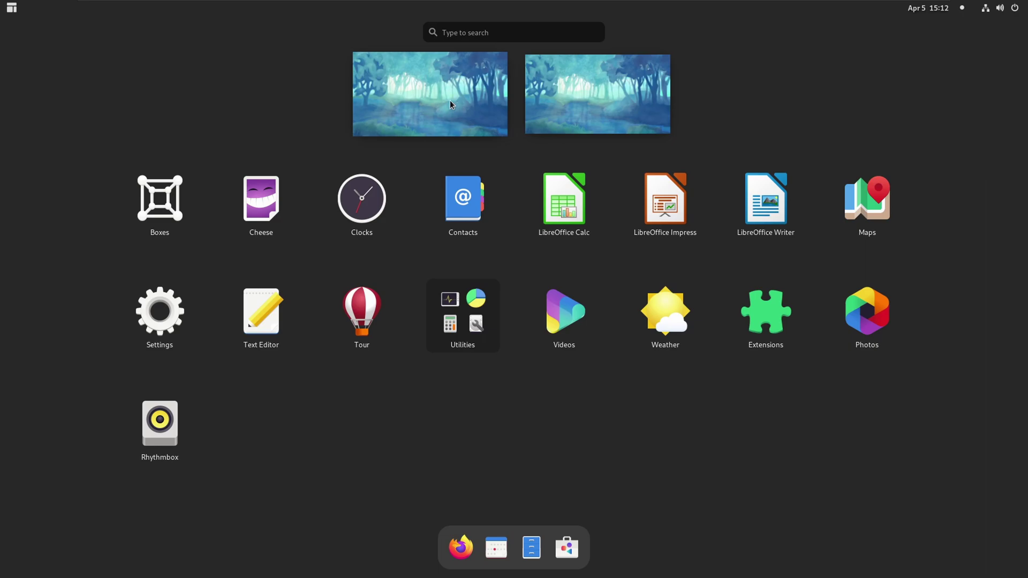
left_click(401, 86)
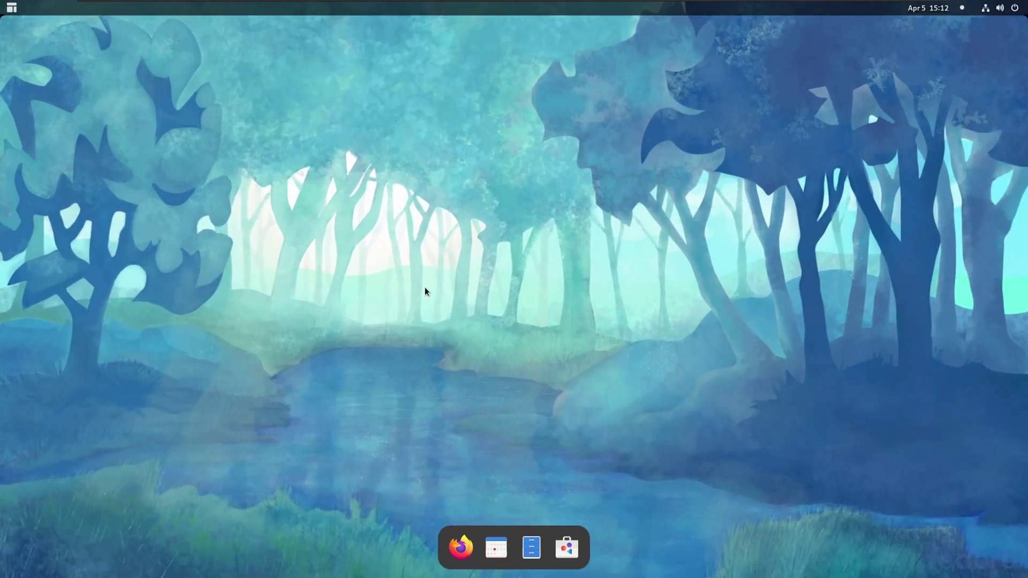
Toggle the overview, check the top-left applications menu, and reopen the overview for searching
key("super")
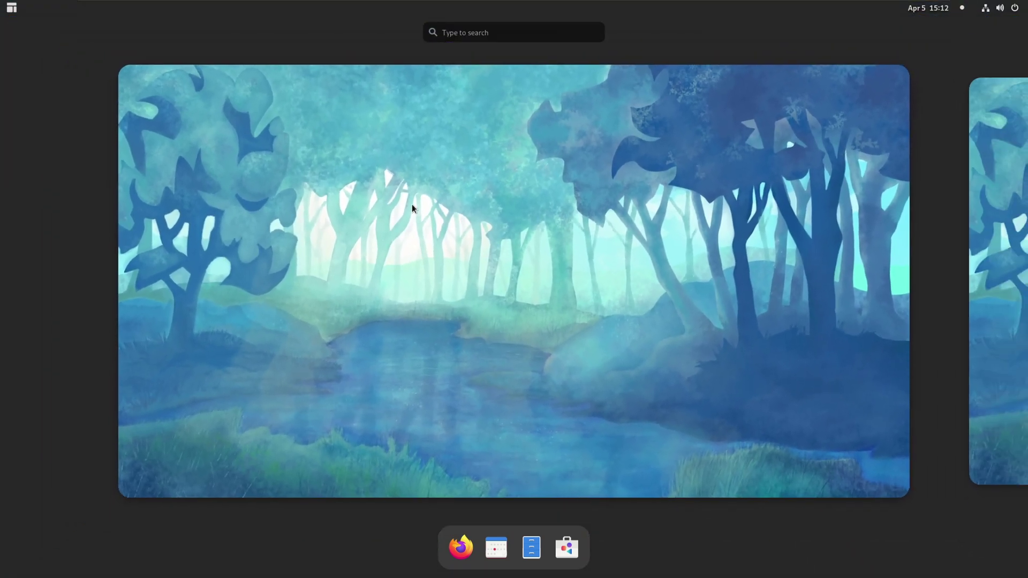
key("super")
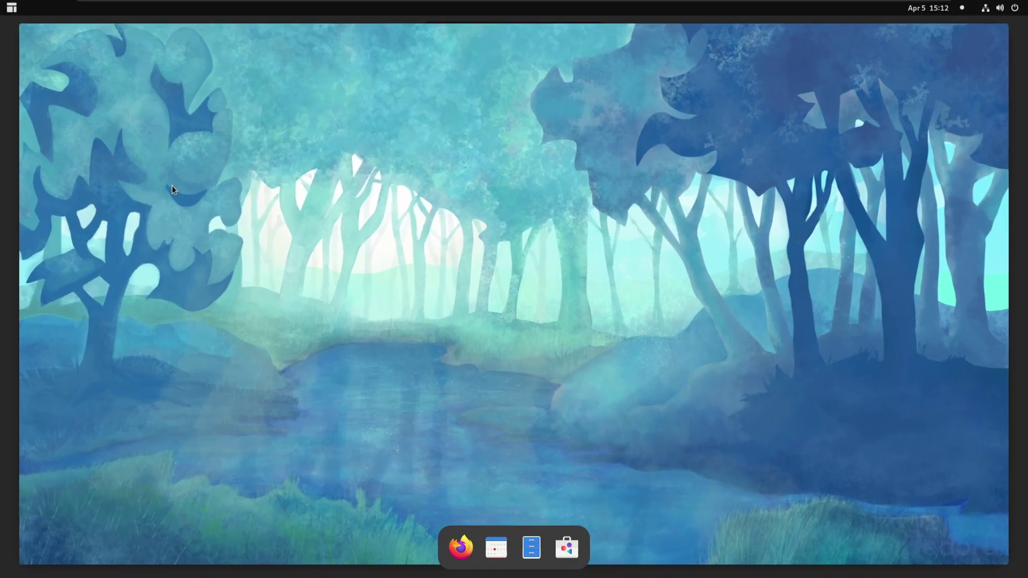
key("super")
key("super")
key("super")
key("super")
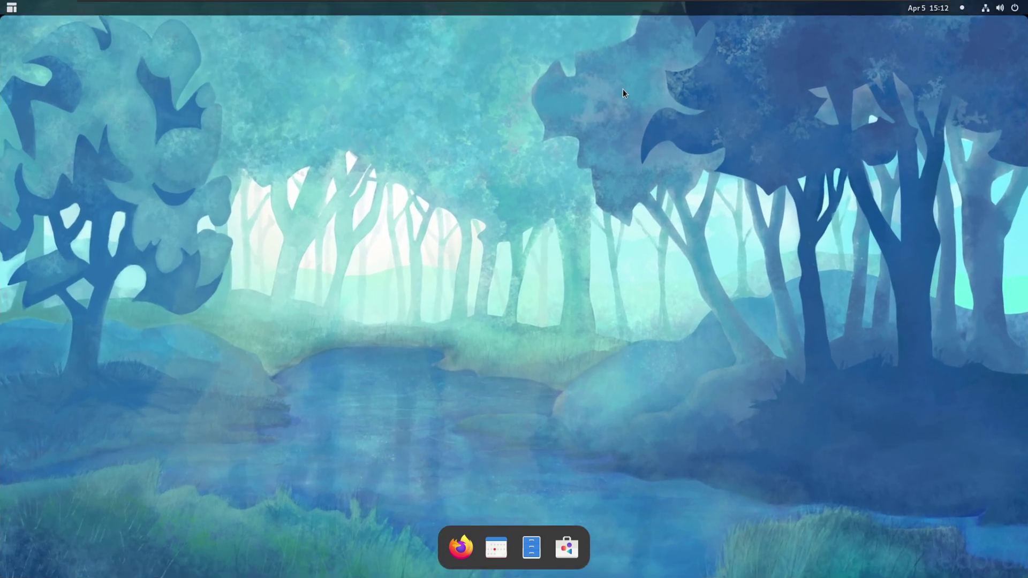
left_click(15, 11)
key("Escape")
key("super")
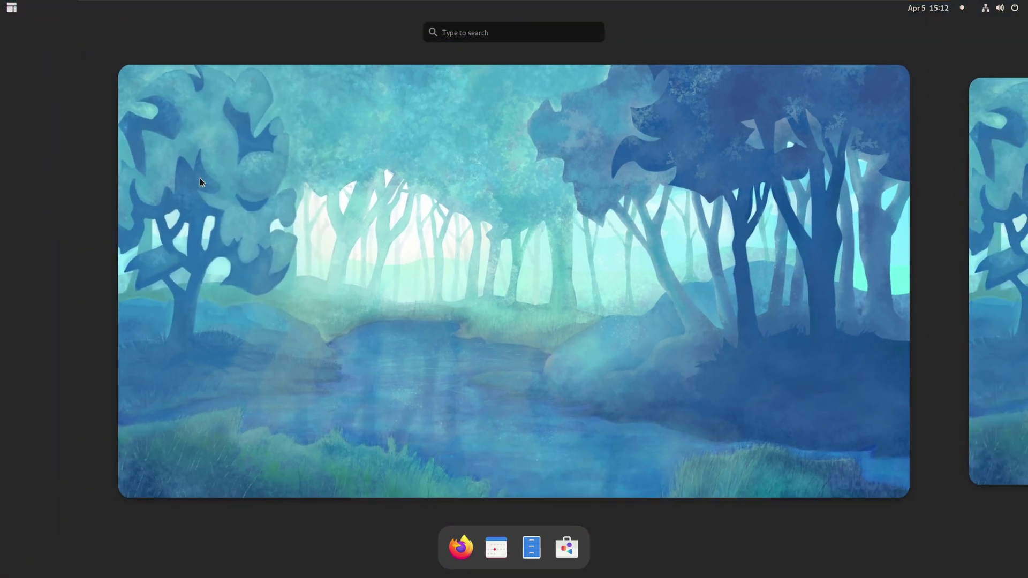
Launch Extensions, centre its window, and open Just Perfection's preferences
type("ex")
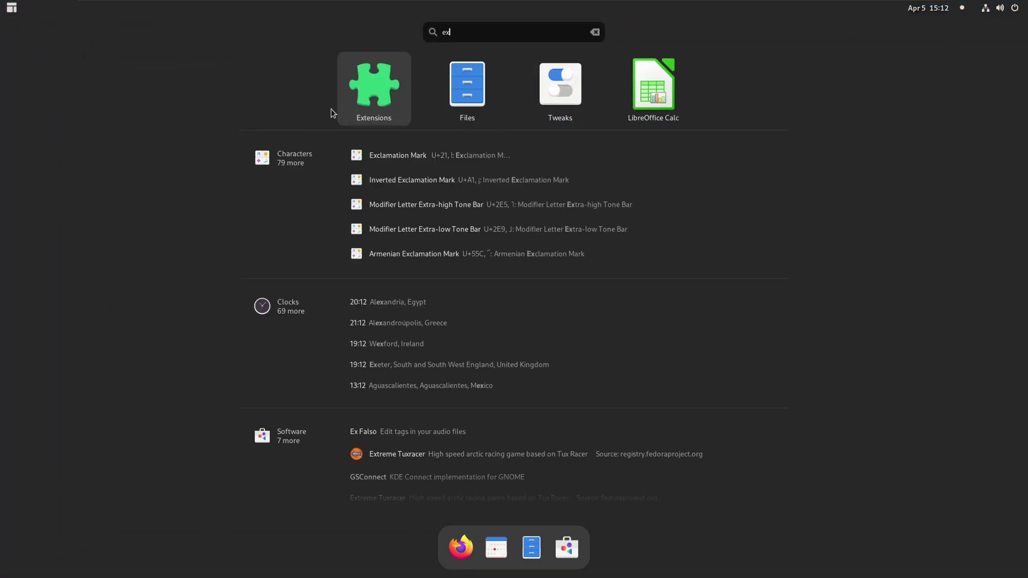
left_click(375, 121)
left_click_drag(201, 32, 387, 110)
scroll(396, 254, "down", 3)
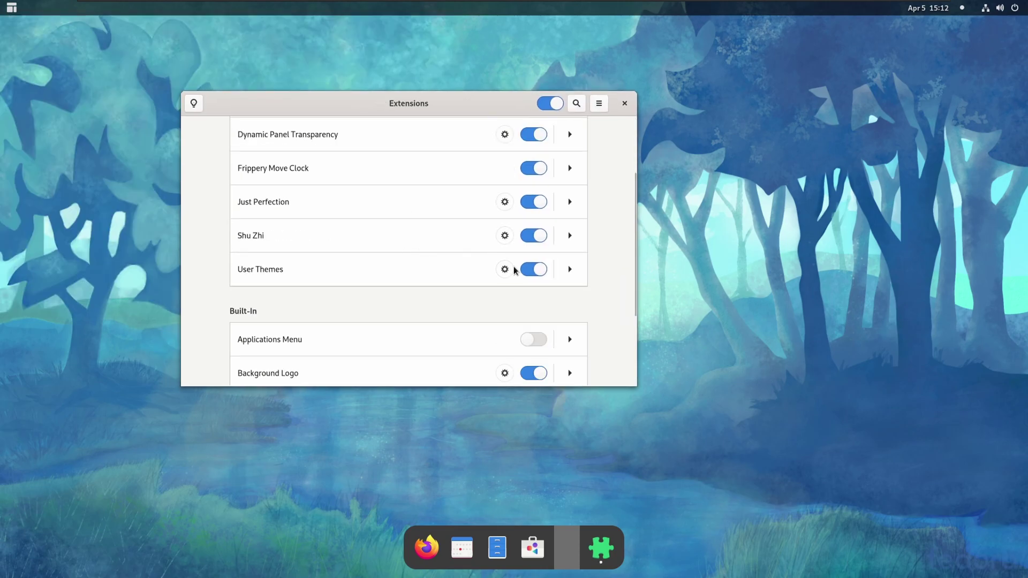
left_click(505, 202)
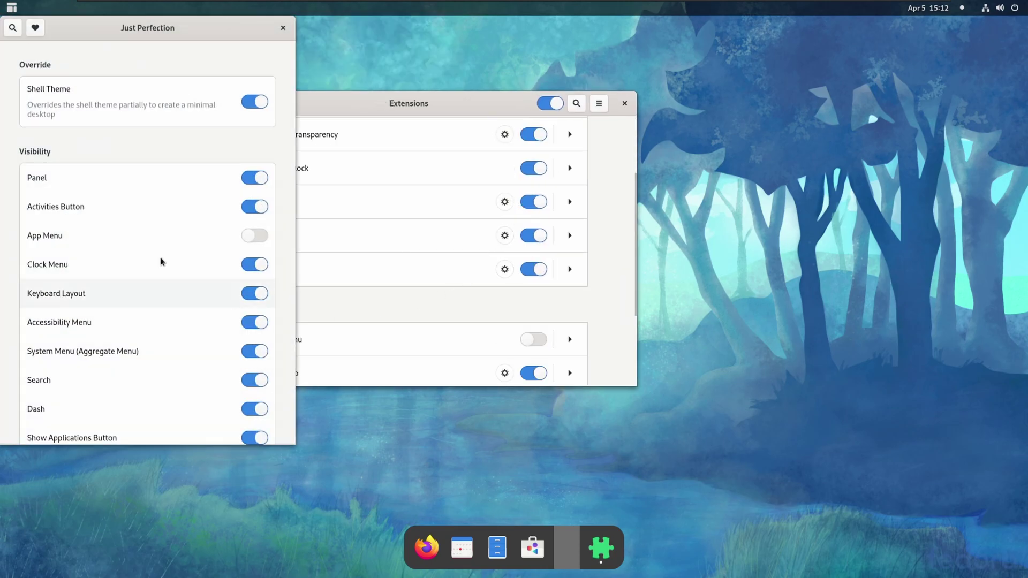
Set Panel Corner Size to 20, after trying 26 and 21
scroll(179, 253, "down", 3)
scroll(179, 255, "down", 5)
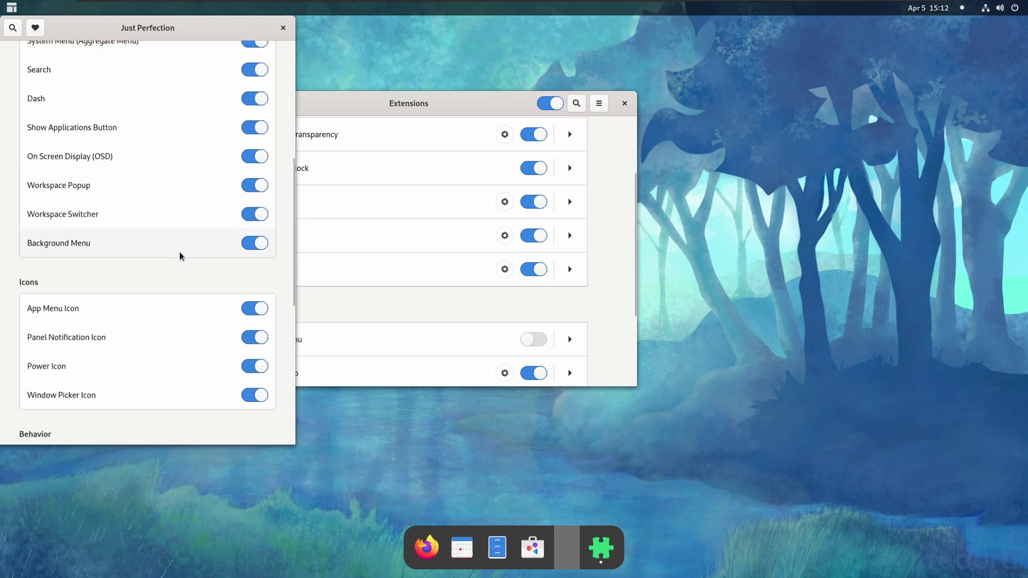
scroll(179, 255, "down", 3)
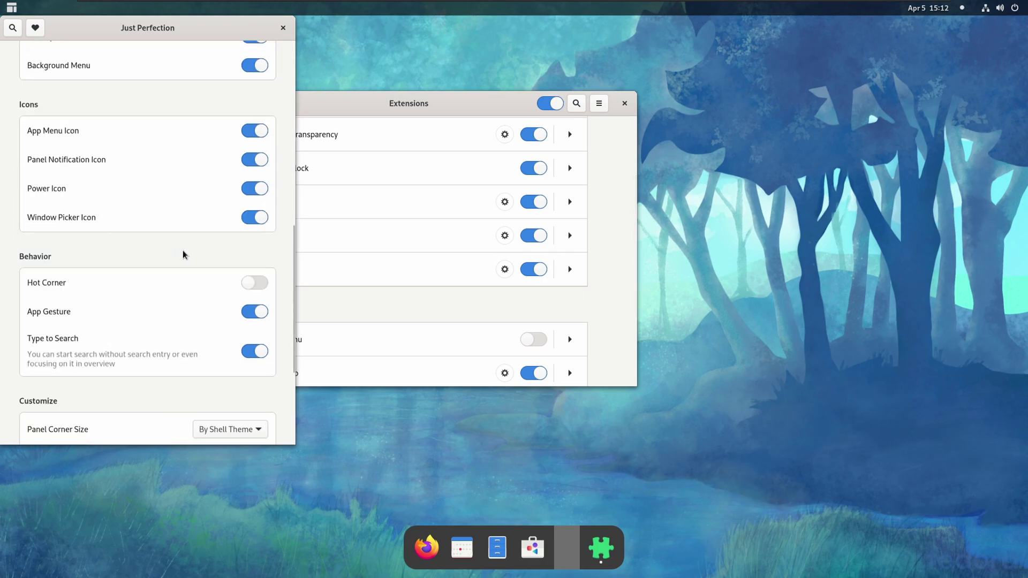
scroll(184, 252, "down", 5)
left_click(233, 257)
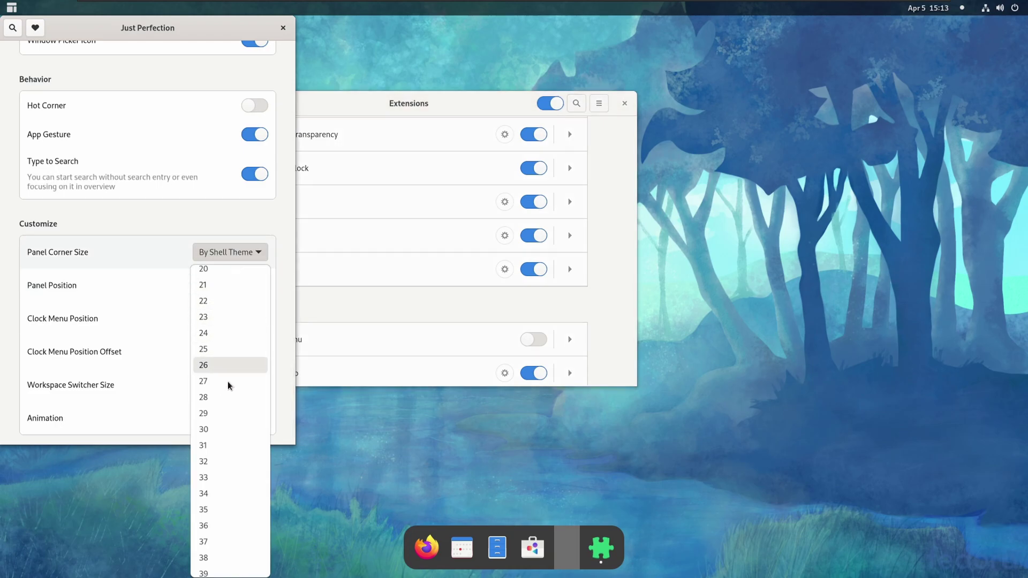
left_click(229, 365)
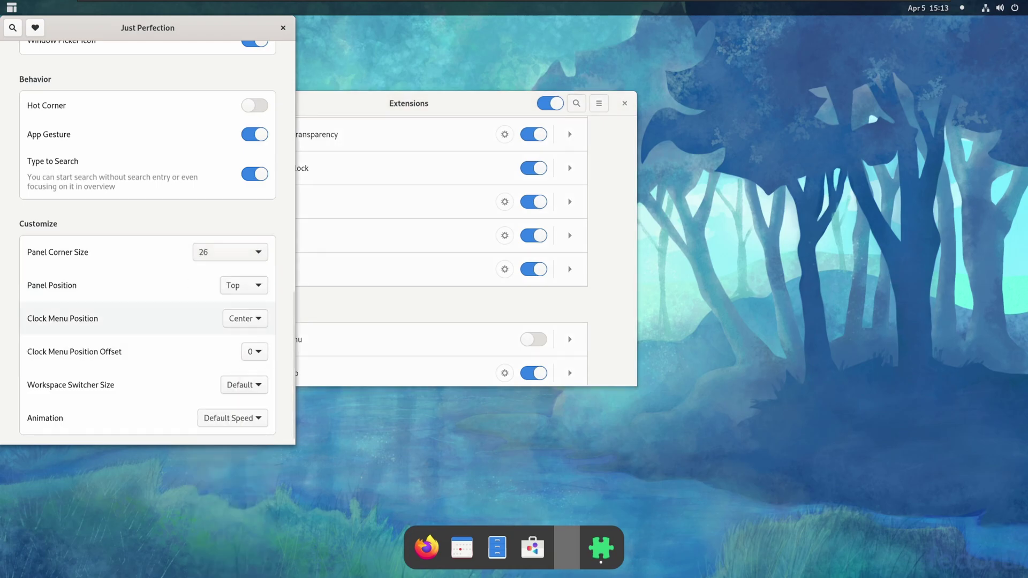
left_click(203, 257)
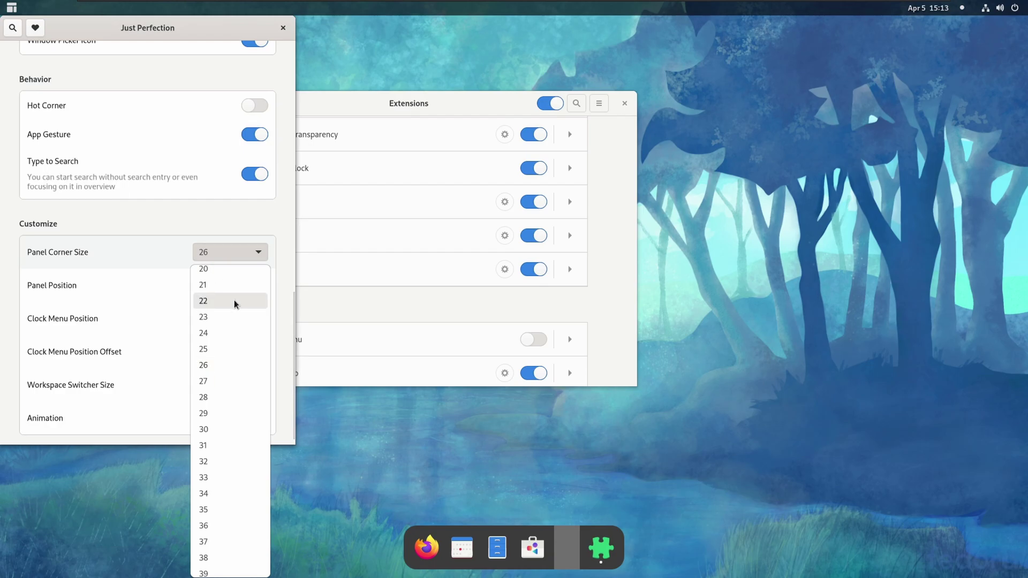
left_click(236, 284)
left_click(224, 255)
left_click(228, 269)
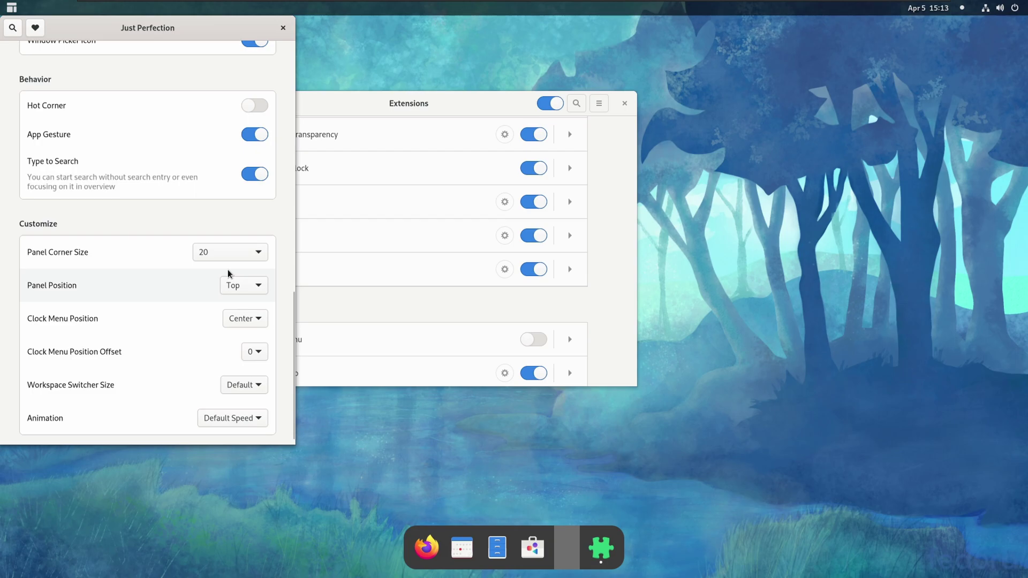
left_click(233, 258)
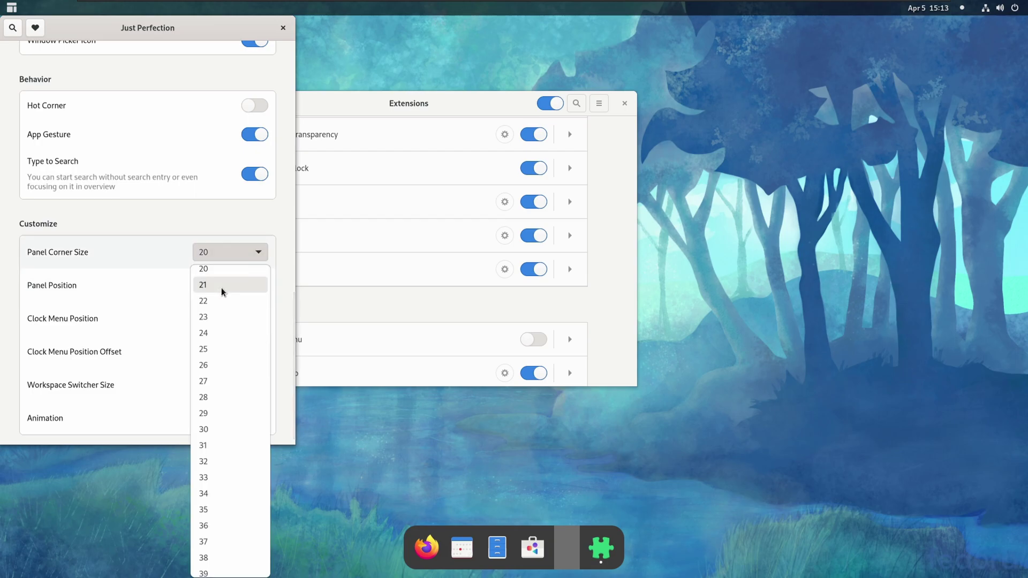
left_click(223, 270)
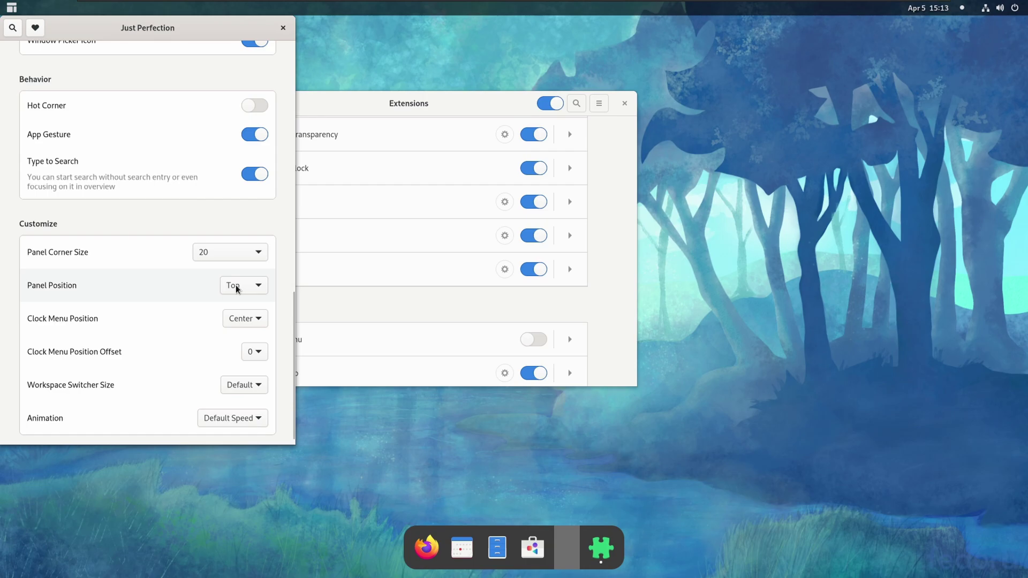
Set Clock Menu Position to Right and Animation to Fastest
left_click(260, 321)
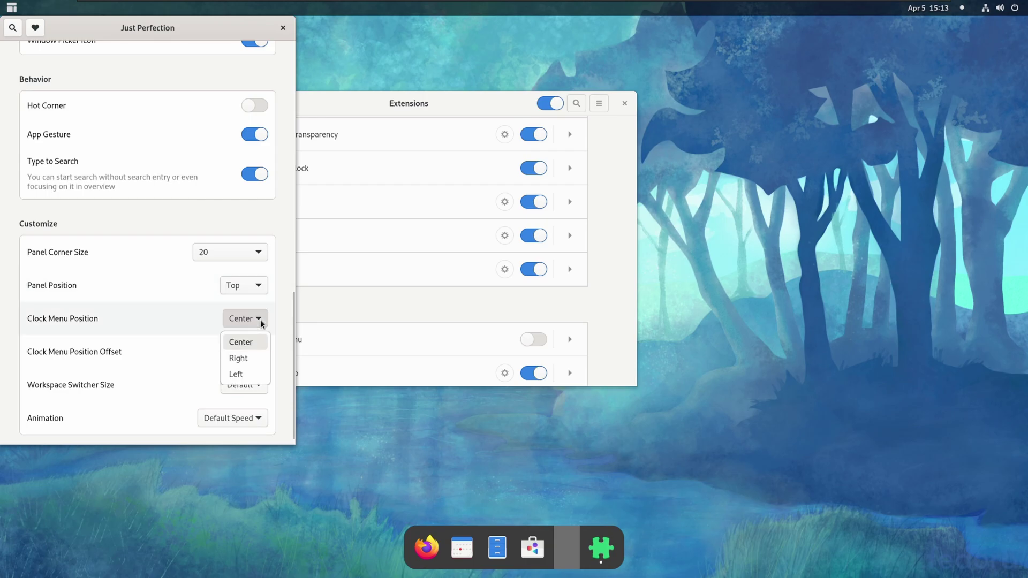
left_click(242, 360)
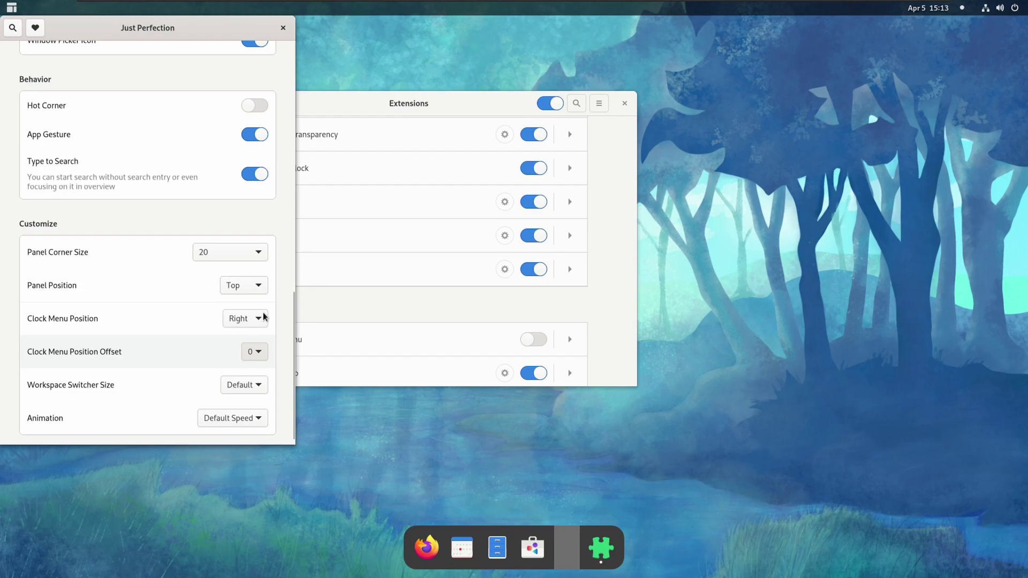
left_click(215, 417)
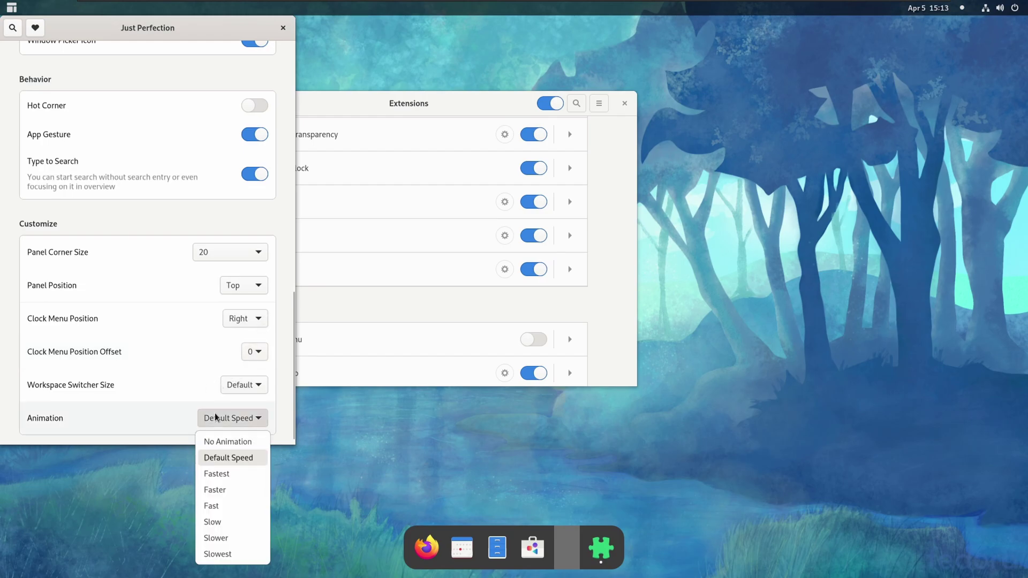
left_click(230, 474)
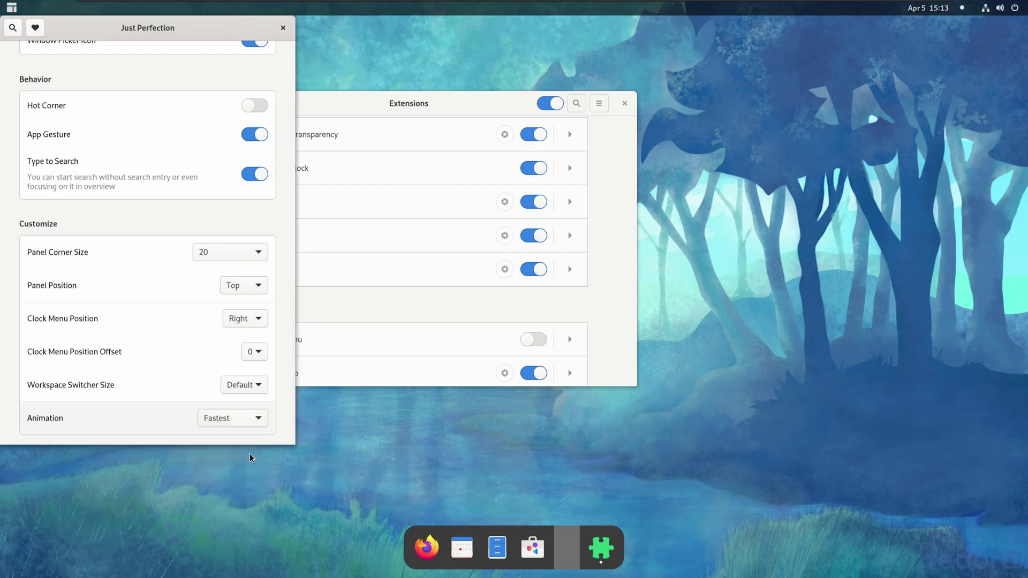
Leave the workspace switcher size at Default and close Just Perfection and Extensions
left_click(240, 391)
left_click(236, 386)
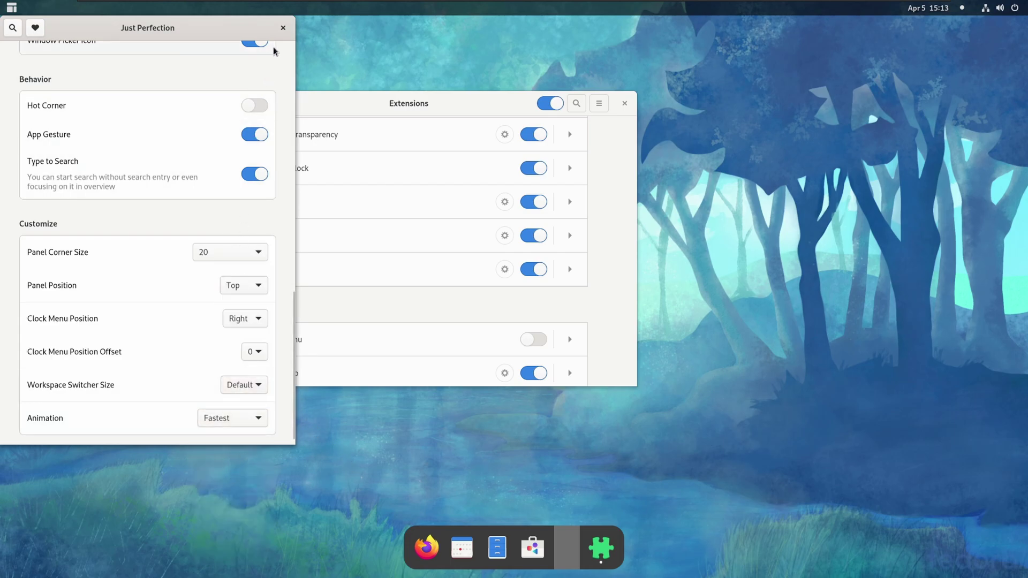
left_click(283, 28)
left_click(624, 105)
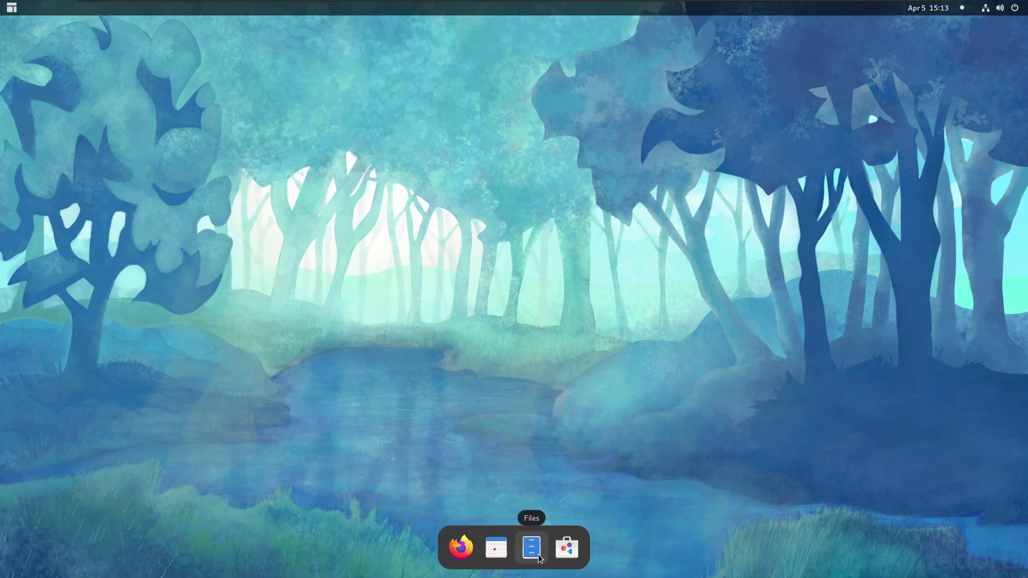
Unpin Calendar from the dock, leaving Firefox, Files and Software, and close Files
left_click_drag(531, 547, 476, 552)
left_click(522, 556)
right_click(503, 547)
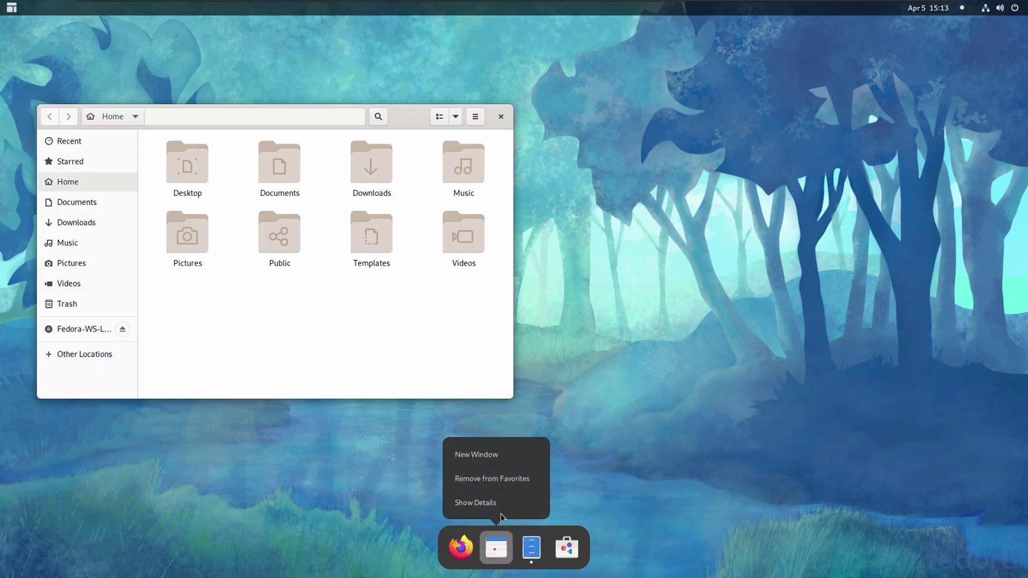
left_click(495, 481)
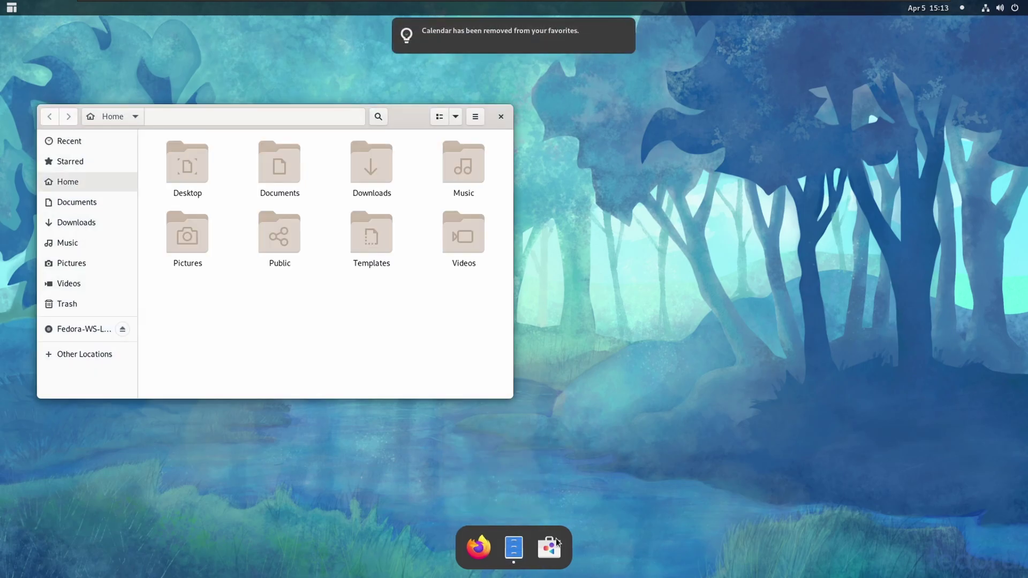
left_click(501, 116)
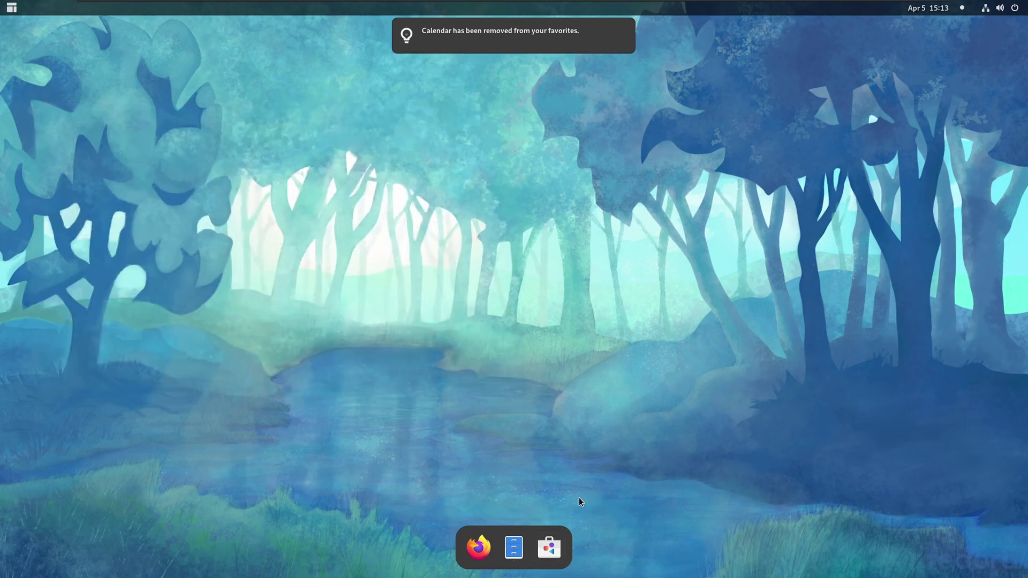